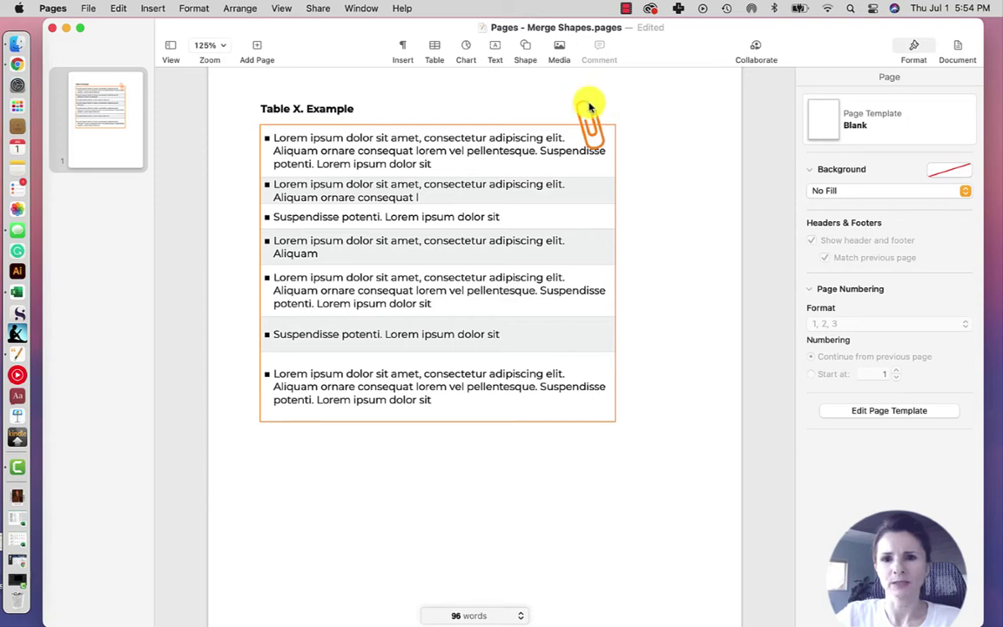
# Step: Nudge the orange paperclip slightly right onto the table's top-right corner
pyautogui.moveTo(589, 106); pyautogui.dragTo(586, 111)
pyautogui.click(646, 115)
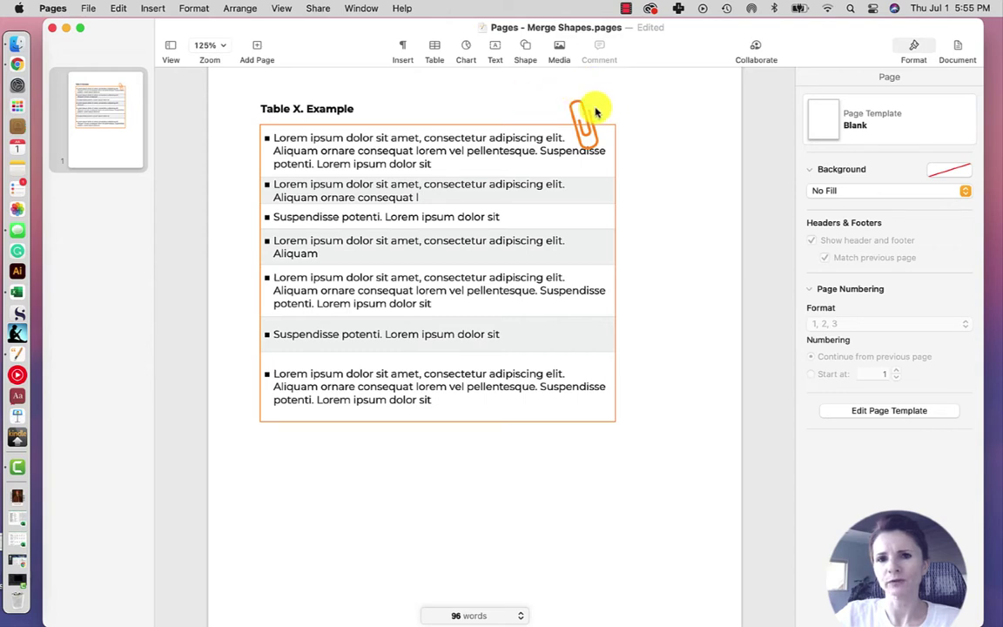
pyautogui.moveTo(587, 113); pyautogui.dragTo(592, 114)
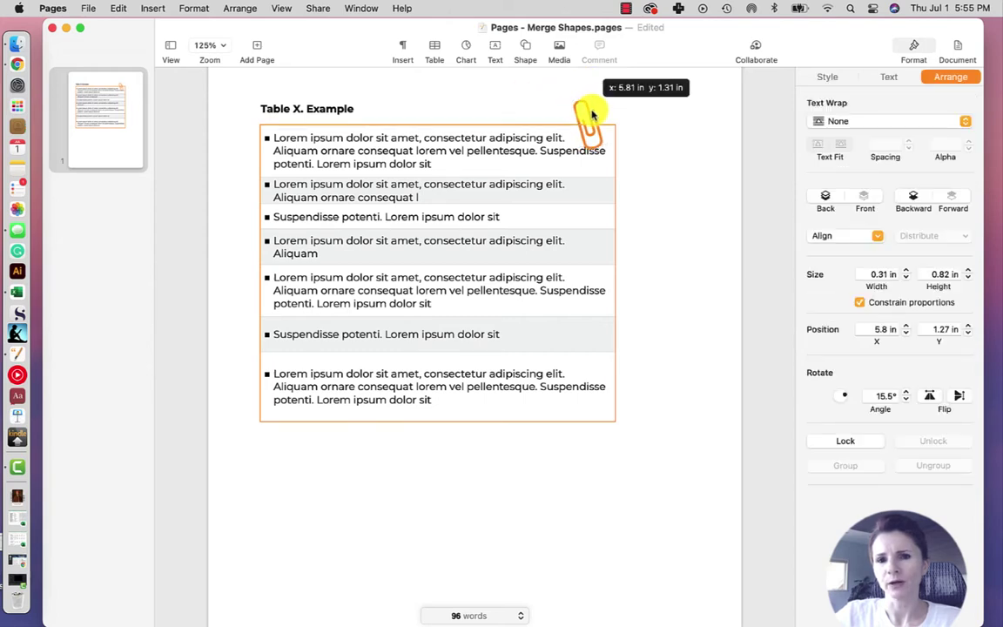
pyautogui.click(650, 113)
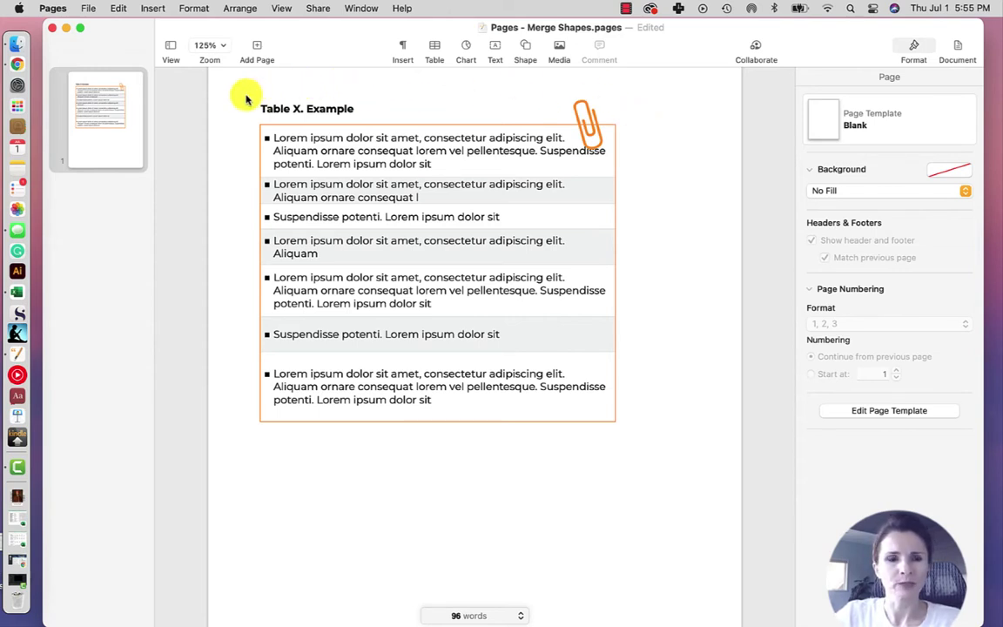
# Step: Insert a red five-point star and move it below the table toward the right
pyautogui.click(88, 9)
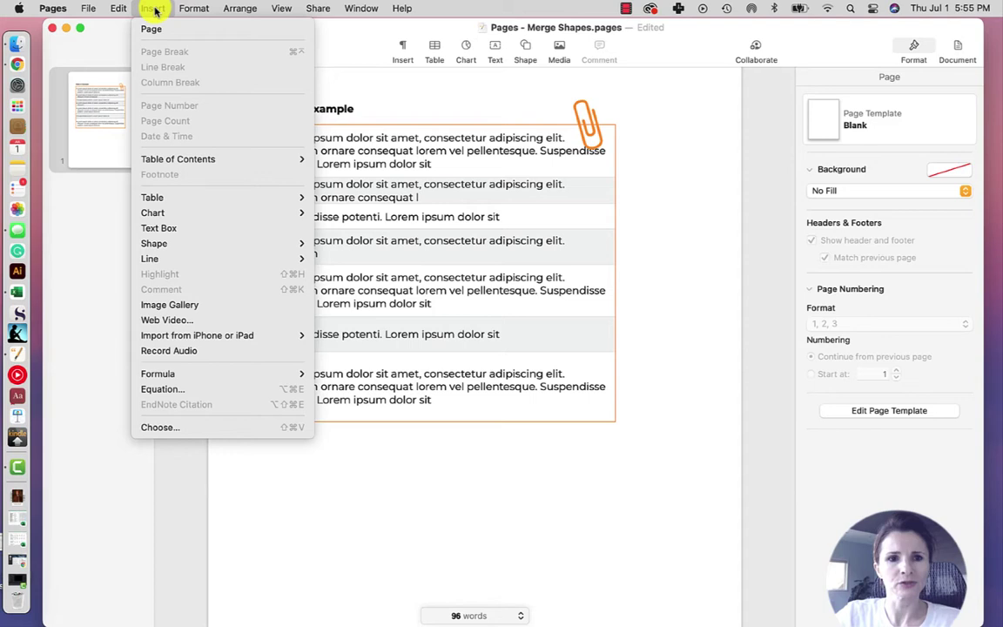
pyautogui.moveTo(155, 244)
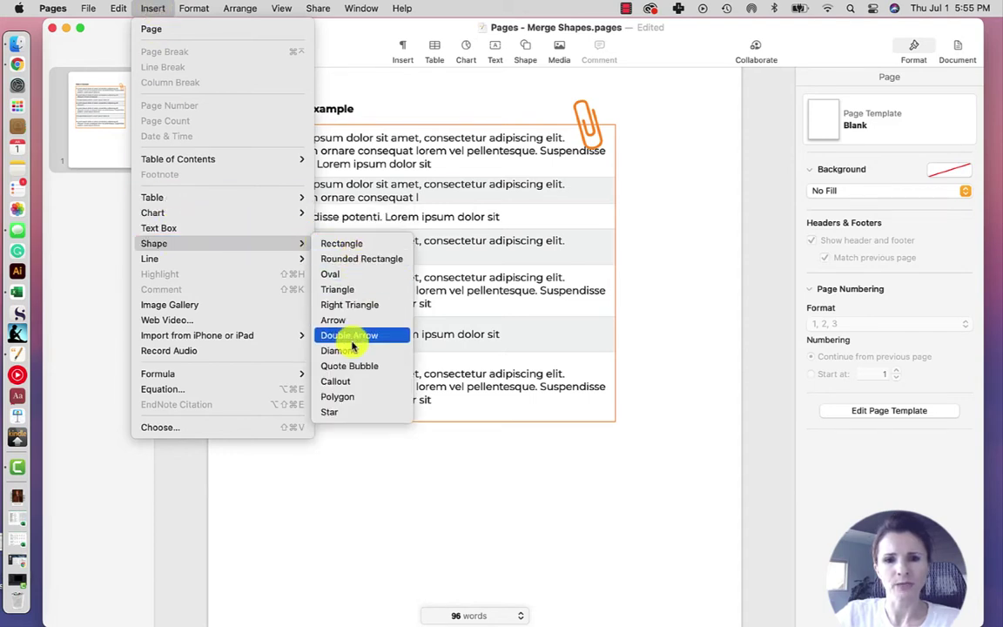
pyautogui.click(344, 414)
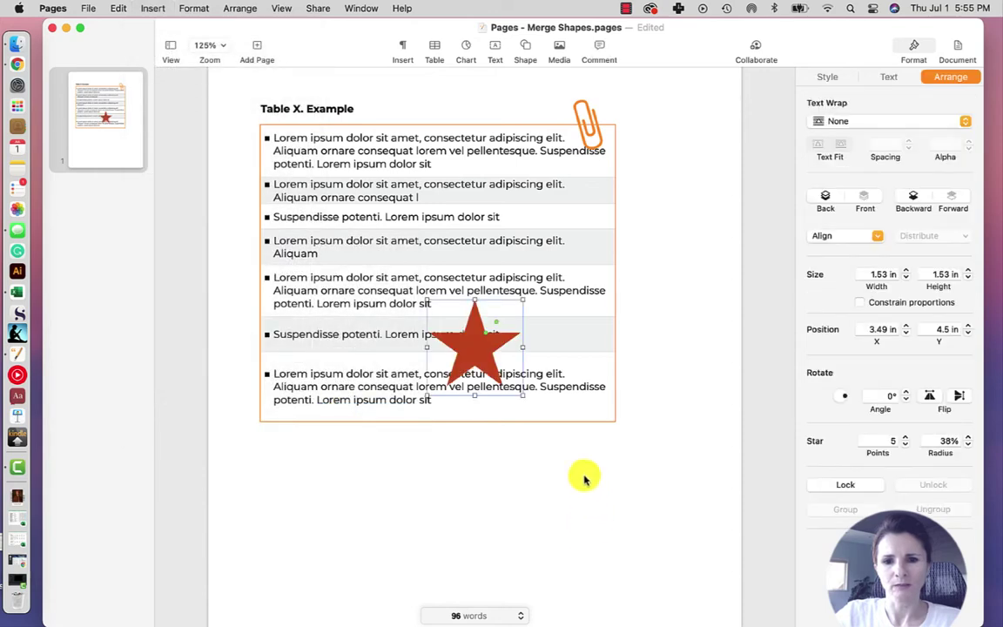
pyautogui.moveTo(481, 364)
pyautogui.mouseDown()
pyautogui.moveTo(574, 490)
pyautogui.moveTo(619, 509)
pyautogui.mouseUp()
pyautogui.click(507, 480)
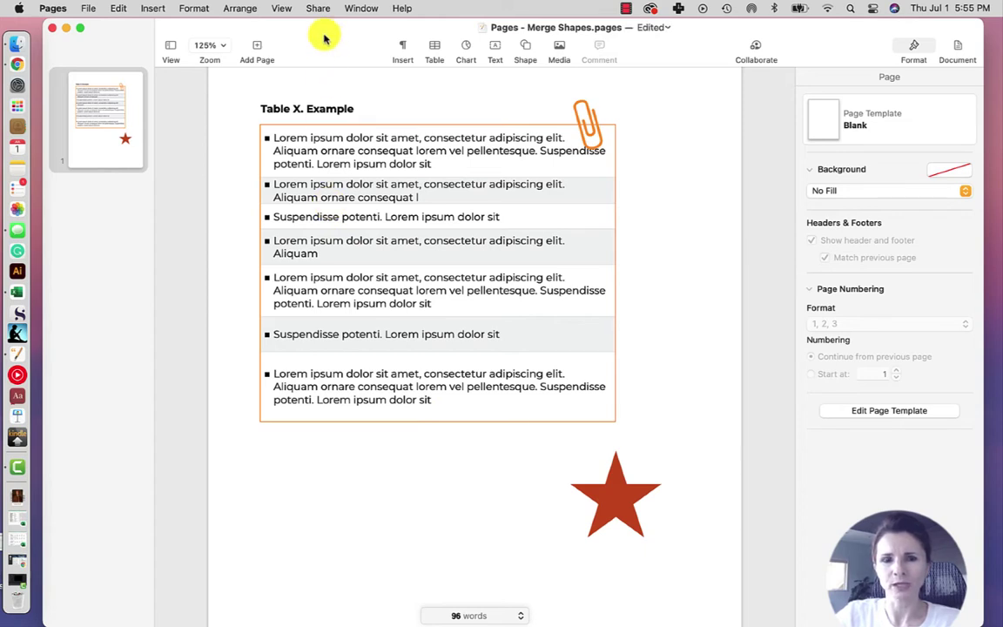
pyautogui.click(525, 61)
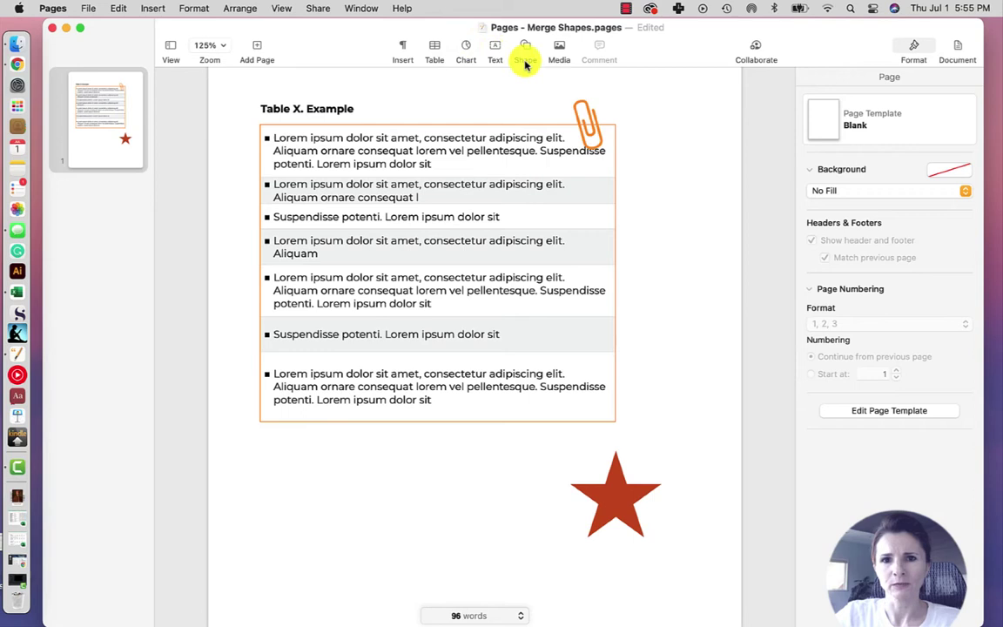
pyautogui.click(525, 52)
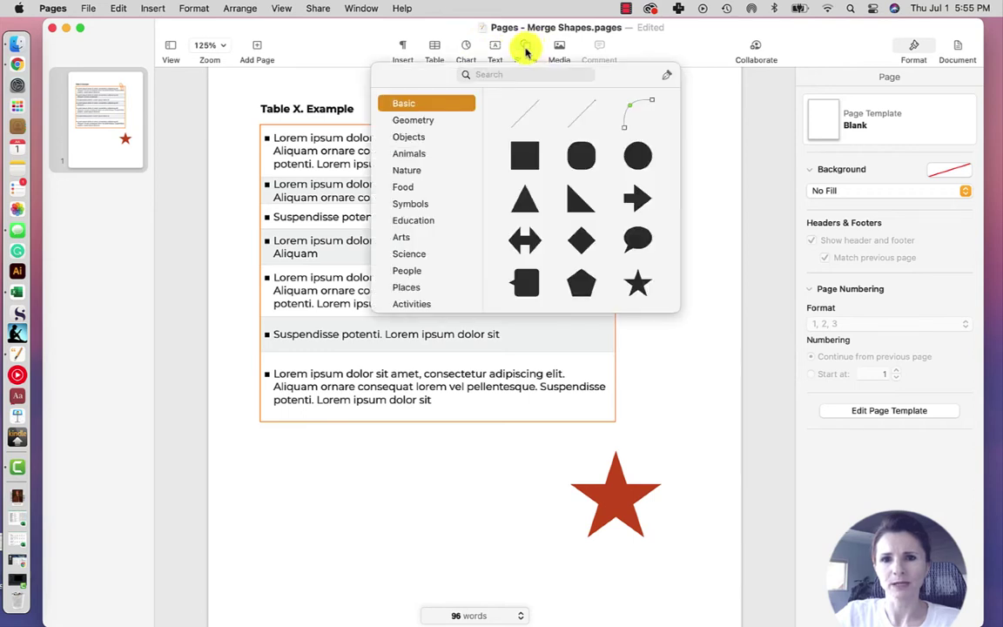
pyautogui.click(418, 122)
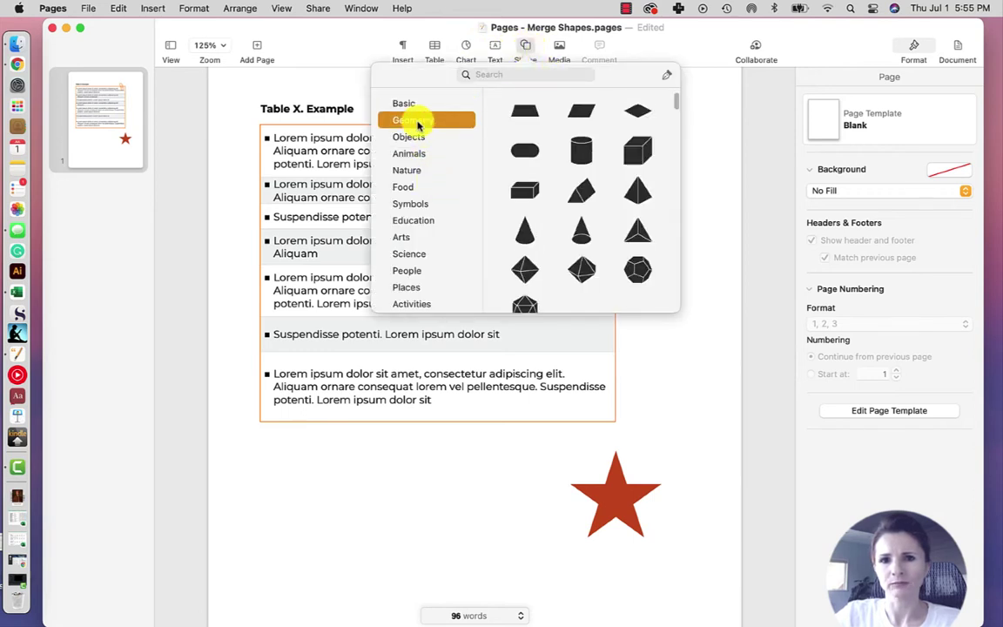
pyautogui.press('Down')
pyautogui.press('Down')
pyautogui.press('Down')
pyautogui.press('Down')
pyautogui.press('Down')
pyautogui.press('Down')
pyautogui.press('Down')
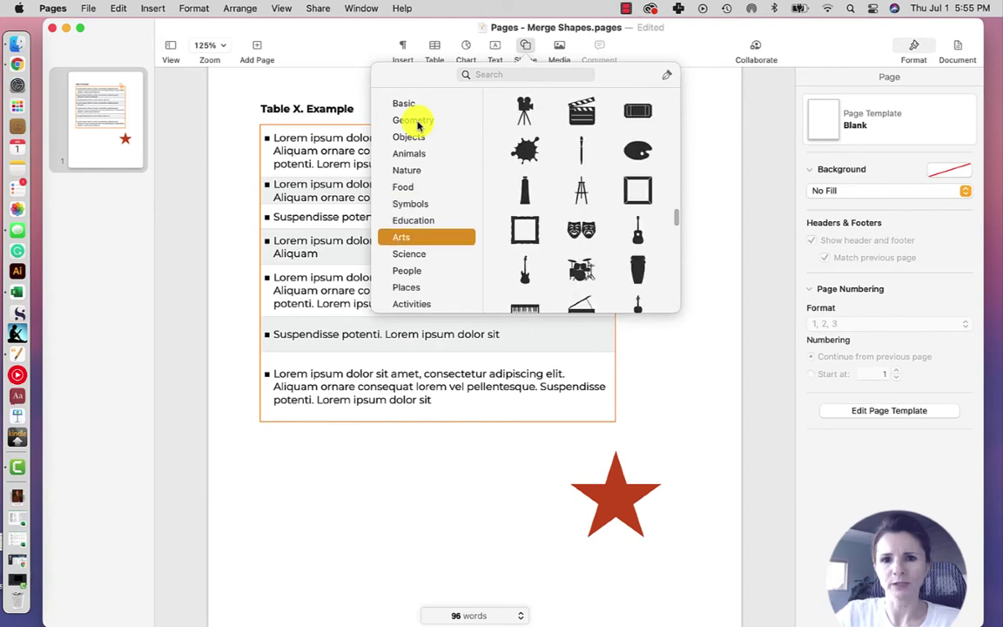
pyautogui.press('Down')
pyautogui.press('Down')
pyautogui.press('Down')
pyautogui.press('Down')
pyautogui.press('Down')
pyautogui.press('Down')
pyautogui.press('Up')
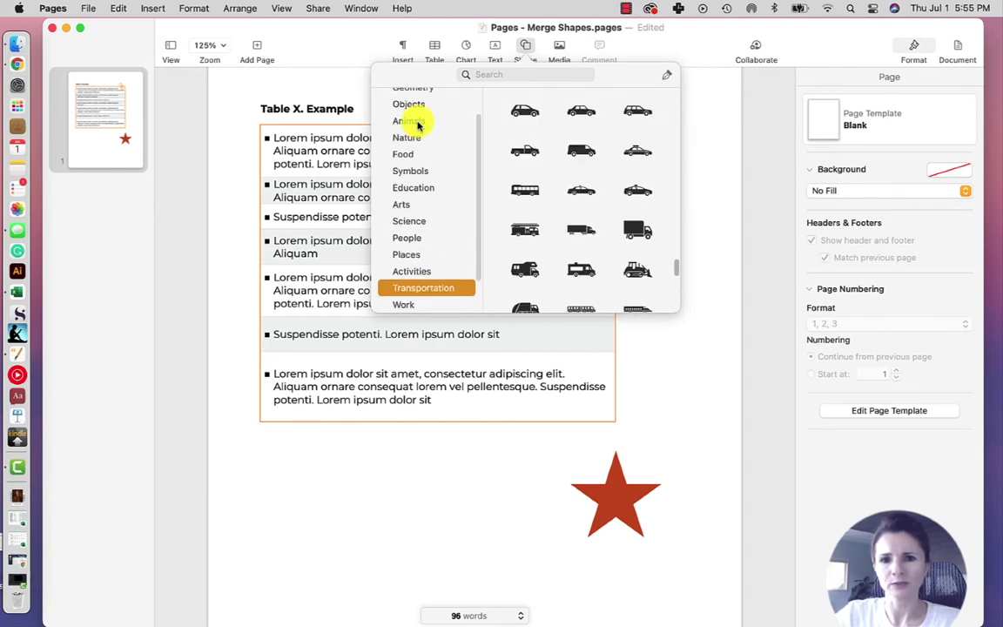
pyautogui.press('Up')
pyautogui.press('Up')
pyautogui.press('Up')
pyautogui.press('Up')
pyautogui.press('Up')
pyautogui.press('Up')
pyautogui.press('Up')
pyautogui.press('Up')
pyautogui.press('Up')
pyautogui.press('Up')
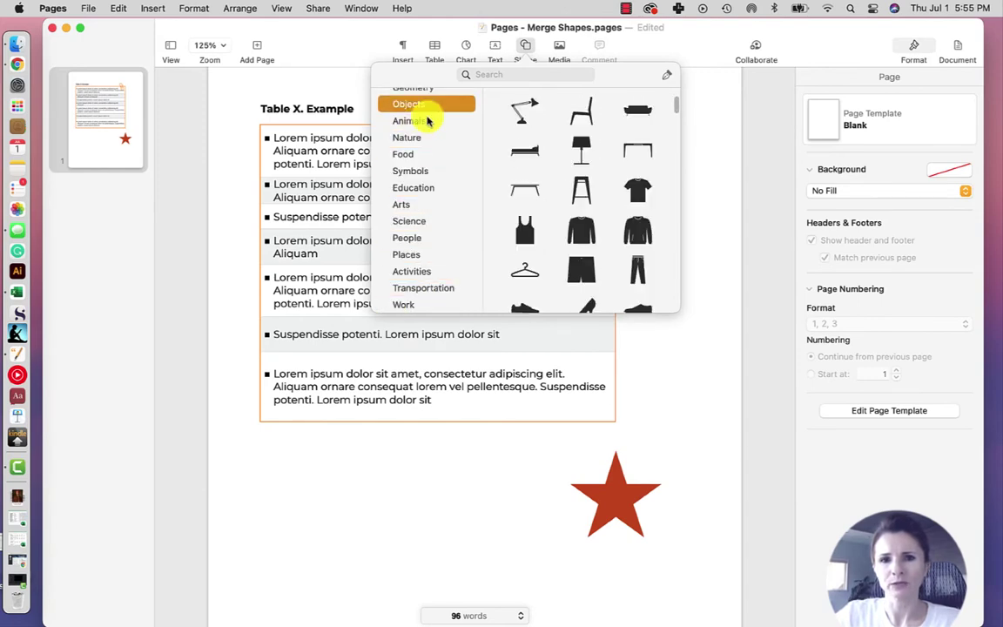
pyautogui.click(499, 74)
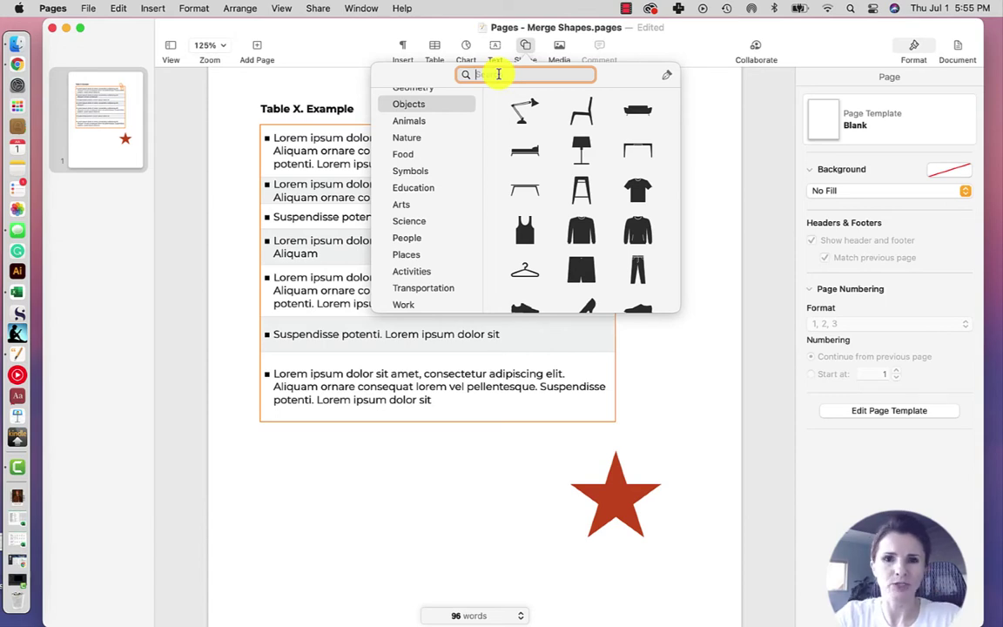
pyautogui.write('stop')
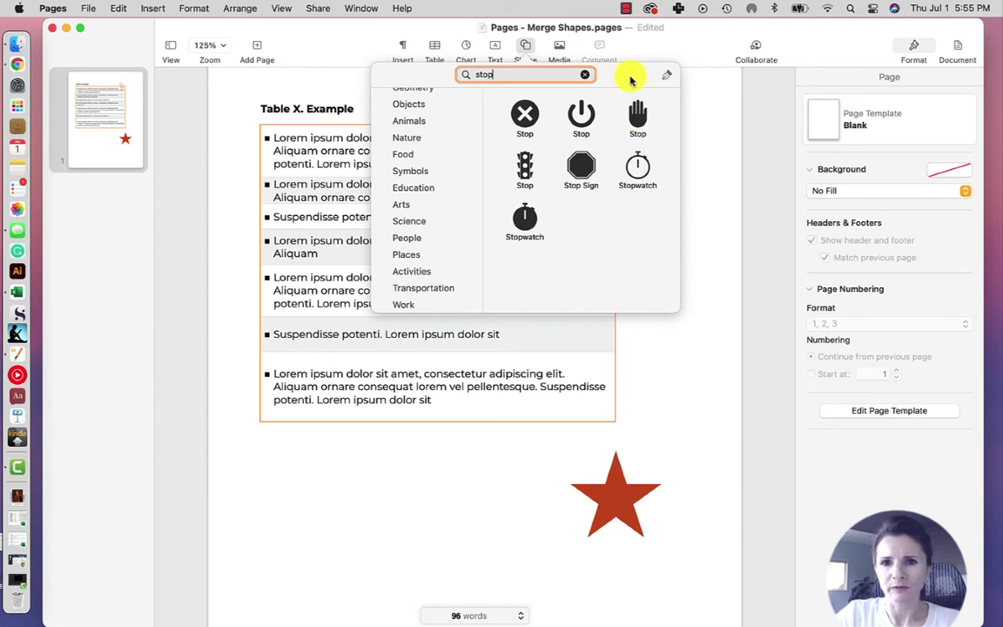
pyautogui.click(583, 78)
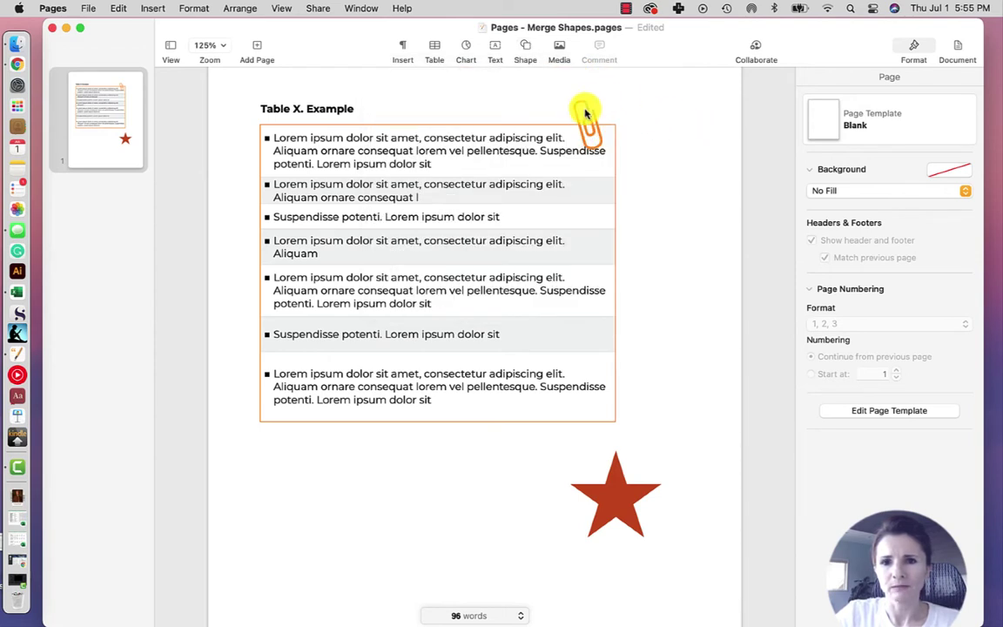
# Step: Move the paperclip down below the table, left of the red star
pyautogui.moveTo(590, 113); pyautogui.dragTo(590, 119)
pyautogui.click(643, 111)
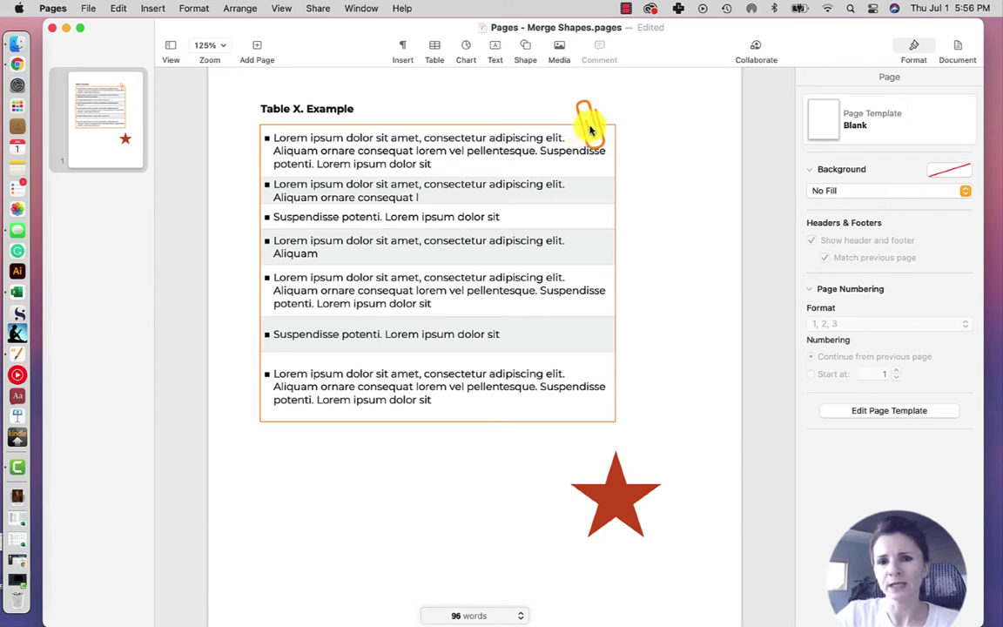
pyautogui.moveTo(590, 130); pyautogui.dragTo(592, 115)
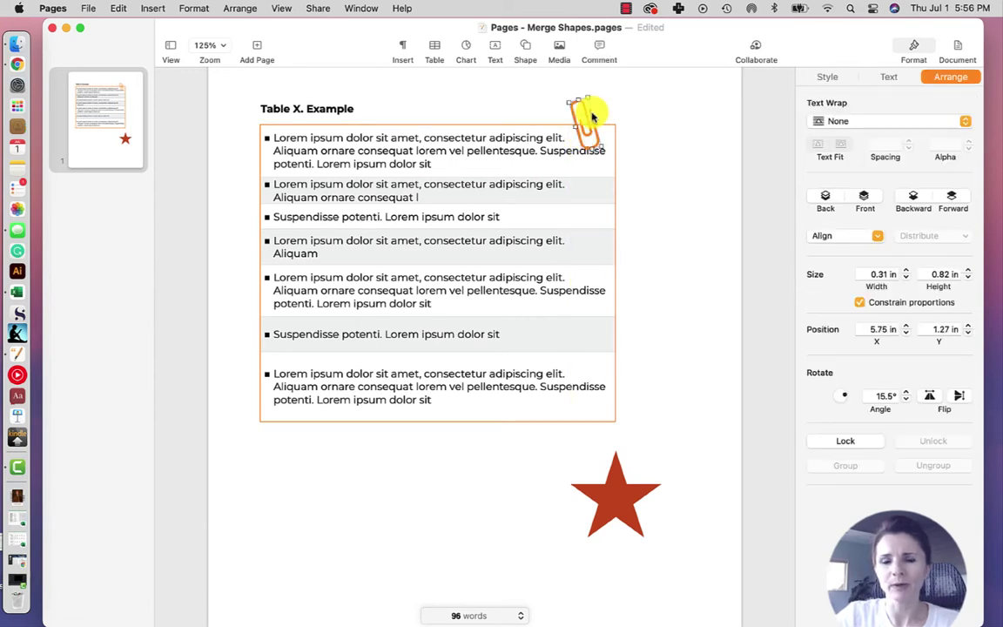
pyautogui.moveTo(589, 118)
pyautogui.mouseDown()
pyautogui.moveTo(476, 387)
pyautogui.moveTo(416, 475)
pyautogui.mouseUp()
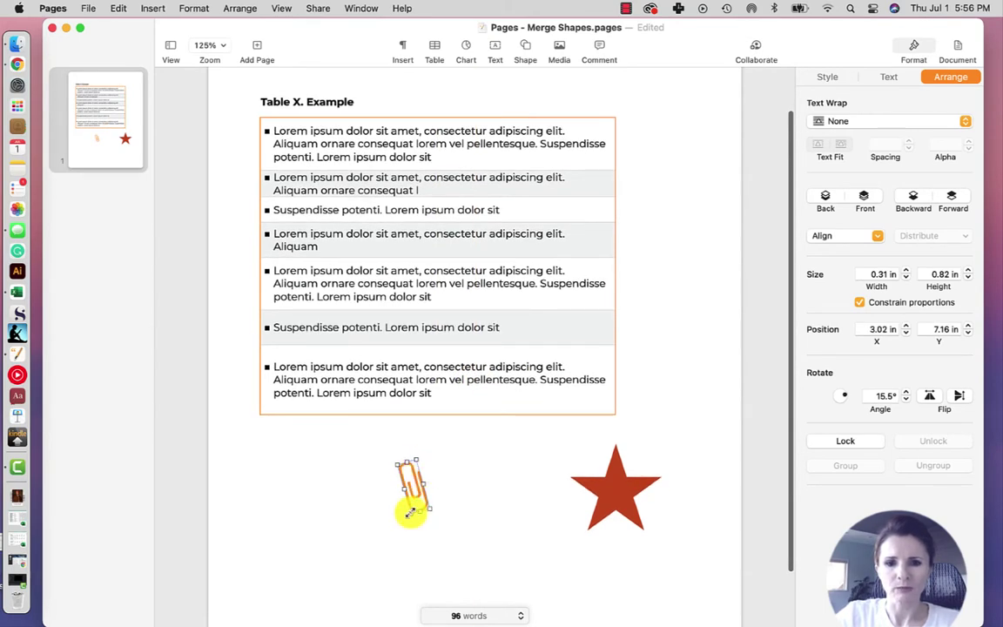
# Step: Enlarge the paperclip by its handles and fine-tune its position
pyautogui.moveTo(410, 512); pyautogui.dragTo(358, 577)
pyautogui.scroll(-2, 465, 501)
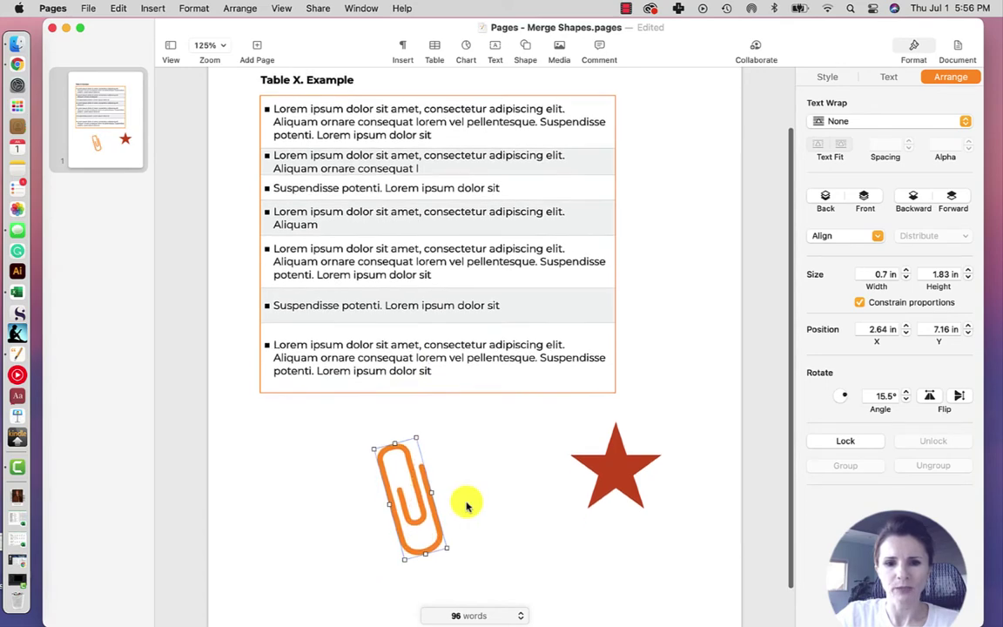
pyautogui.moveTo(421, 435); pyautogui.dragTo(443, 394)
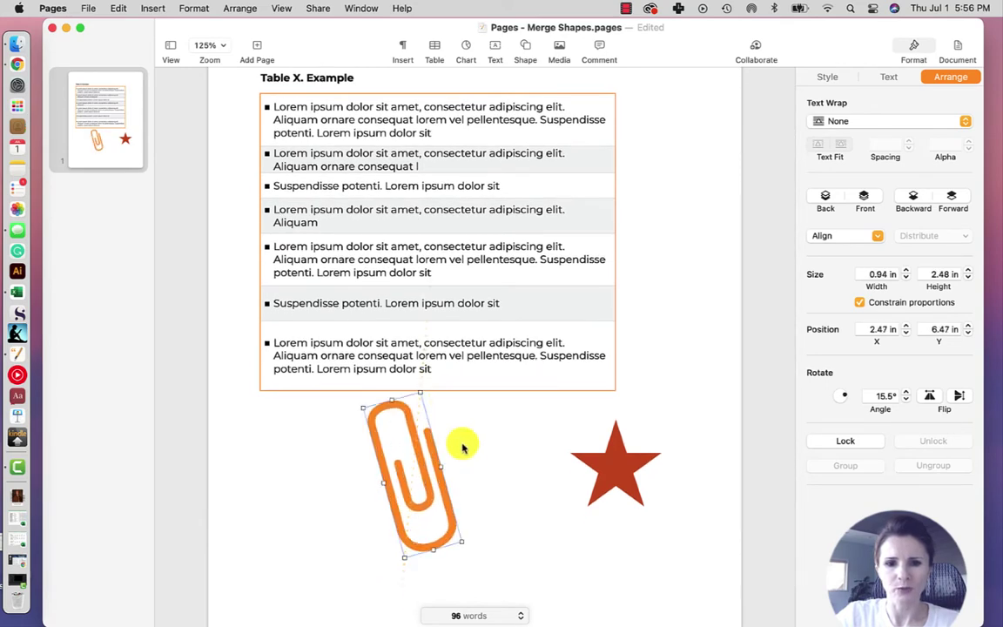
pyautogui.scroll(-4, 461, 443)
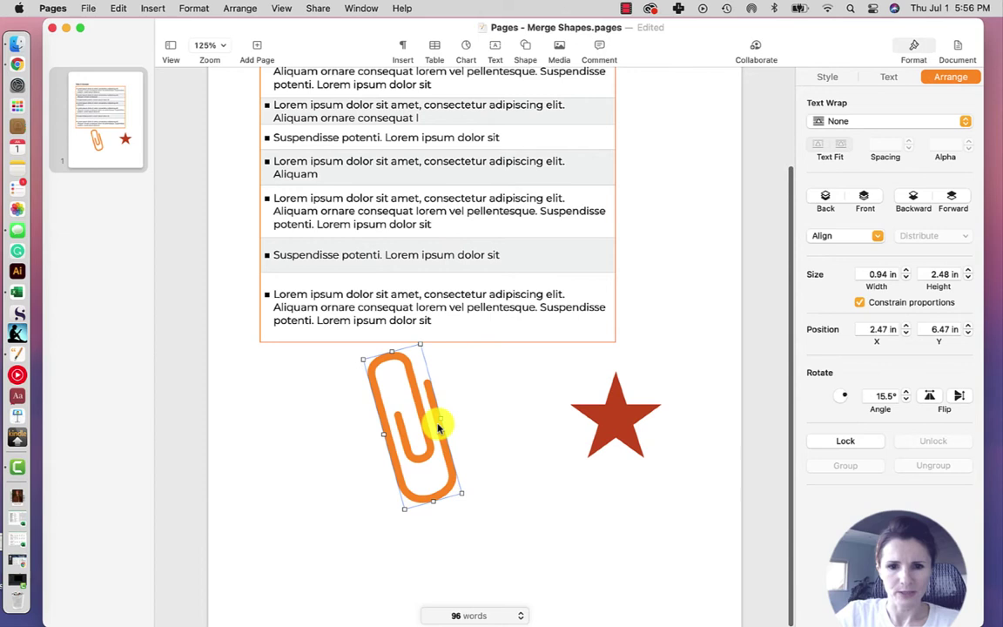
pyautogui.moveTo(438, 426); pyautogui.dragTo(442, 445)
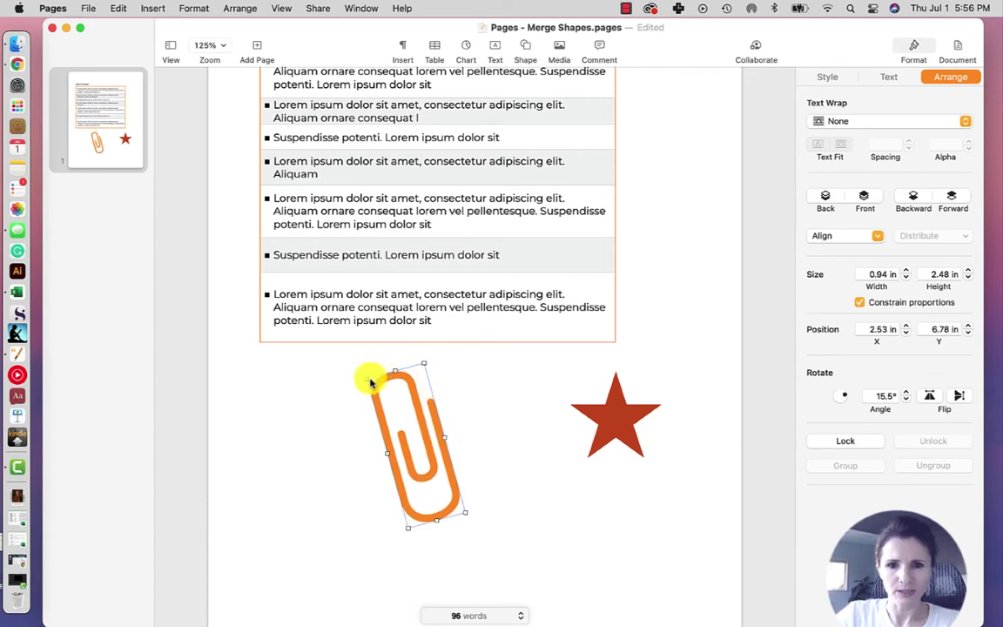
pyautogui.moveTo(364, 378); pyautogui.dragTo(356, 381)
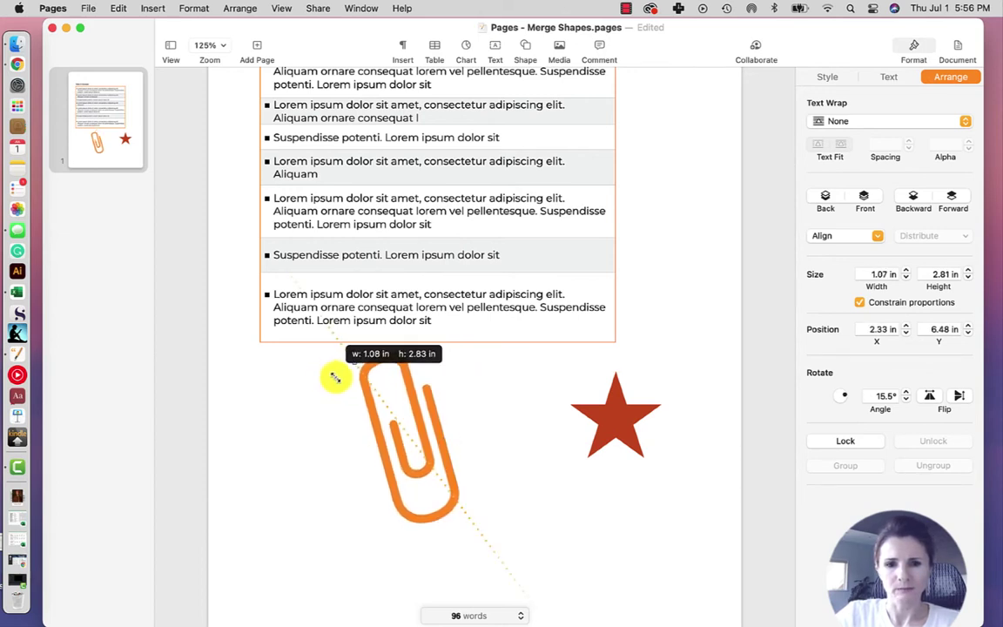
pyautogui.click(371, 462)
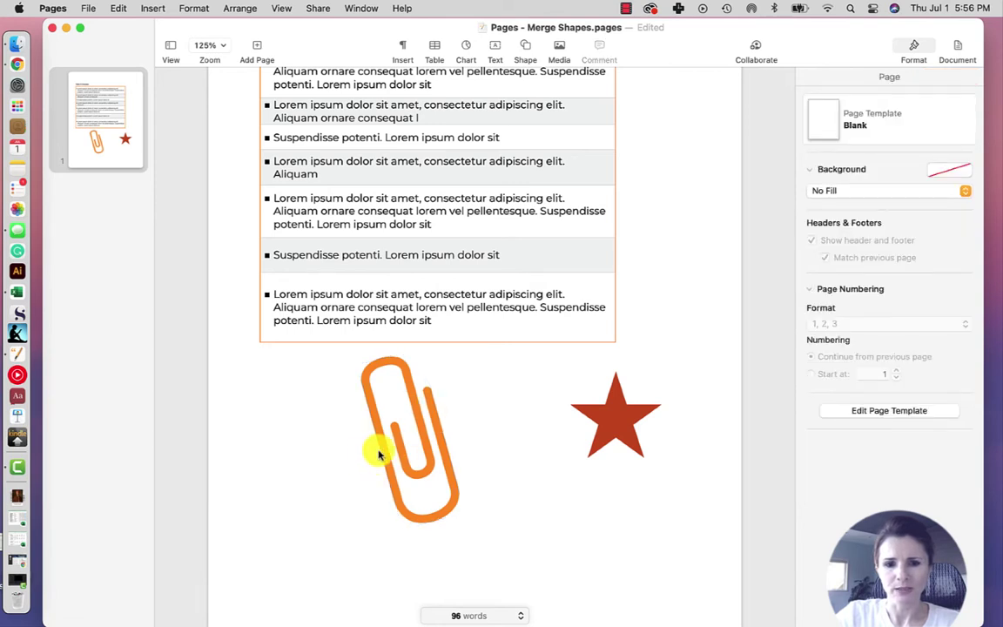
pyautogui.click(383, 454)
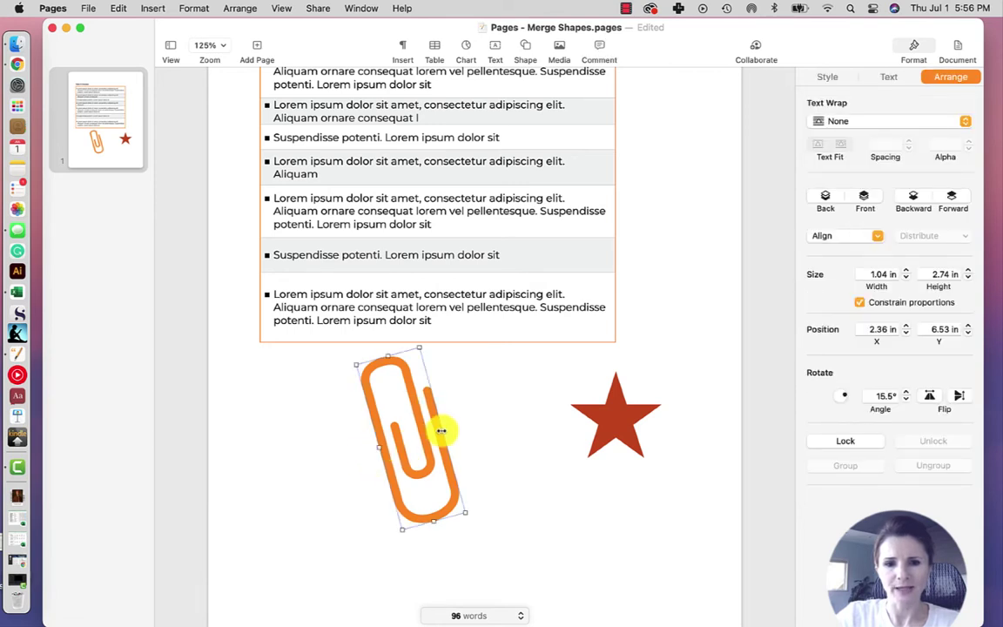
pyautogui.click(477, 418)
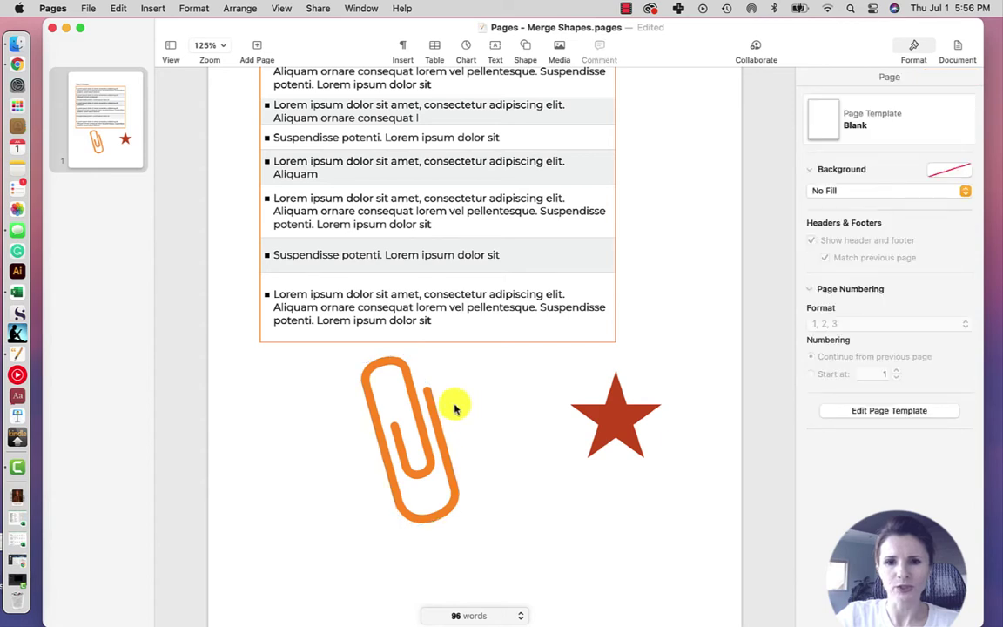
# Step: Insert a basic square and stretch it into a tall, narrow red rectangle below the paperclip
pyautogui.click(523, 48)
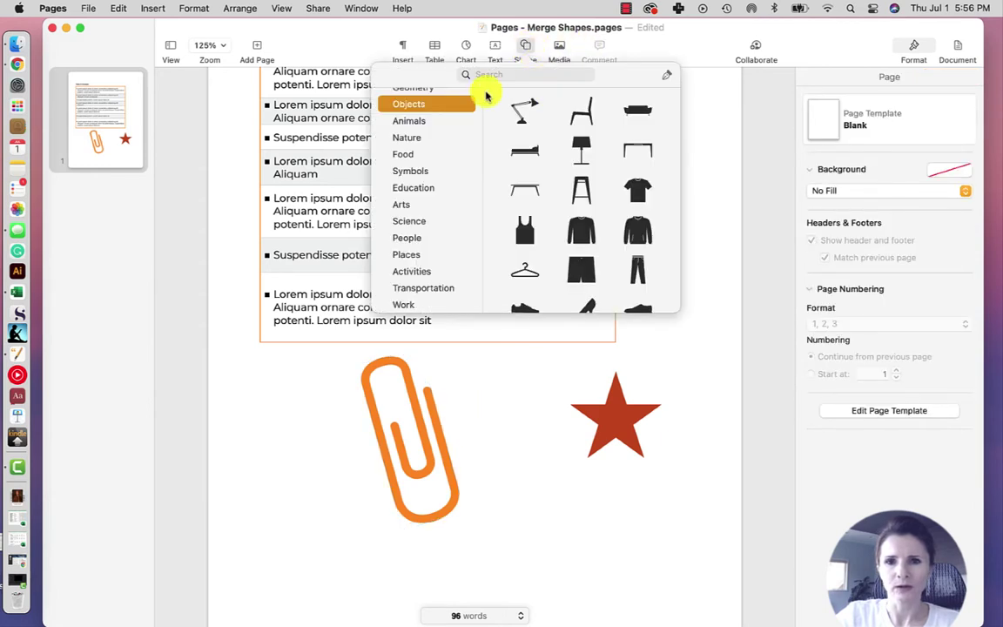
pyautogui.scroll(2, 461, 109)
pyautogui.click(425, 104)
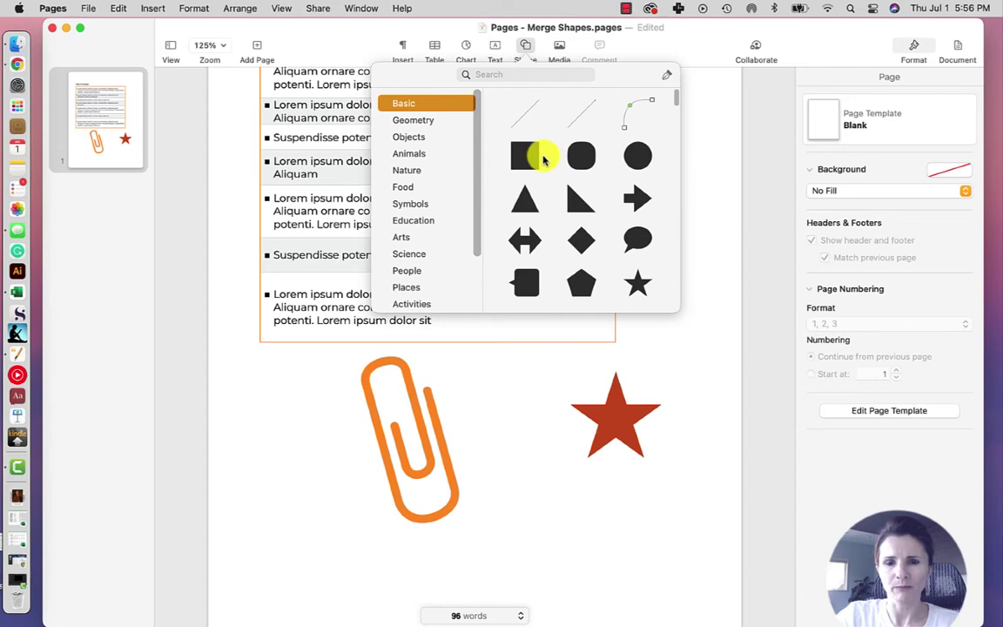
pyautogui.click(531, 159)
pyautogui.moveTo(492, 380)
pyautogui.mouseDown()
pyautogui.moveTo(376, 542)
pyautogui.moveTo(357, 479)
pyautogui.moveTo(340, 549)
pyautogui.mouseUp()
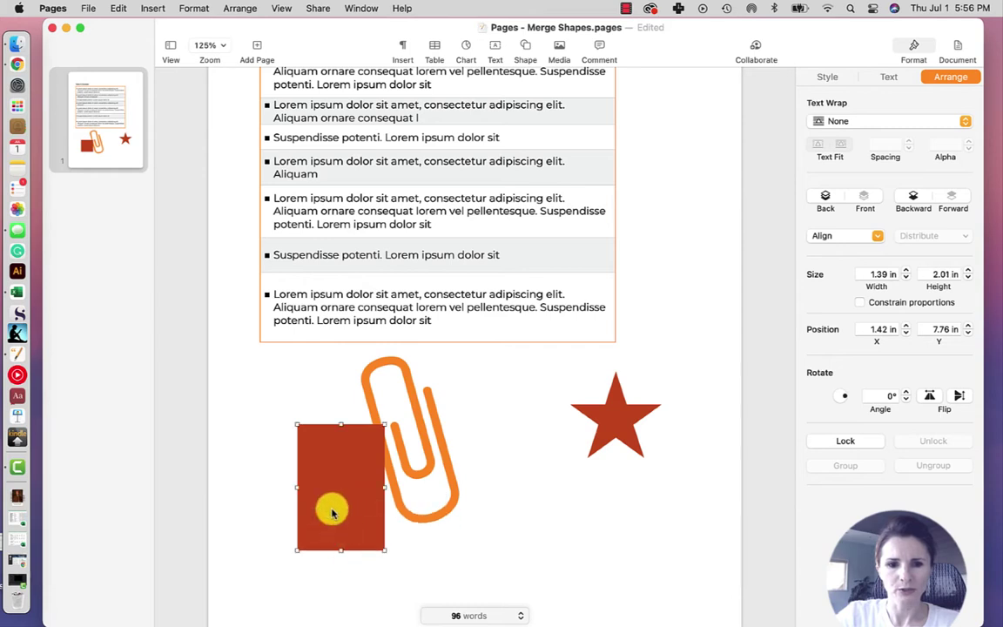
pyautogui.moveTo(295, 487)
pyautogui.mouseDown()
pyautogui.moveTo(345, 484)
pyautogui.moveTo(376, 520)
pyautogui.moveTo(363, 507)
pyautogui.mouseUp()
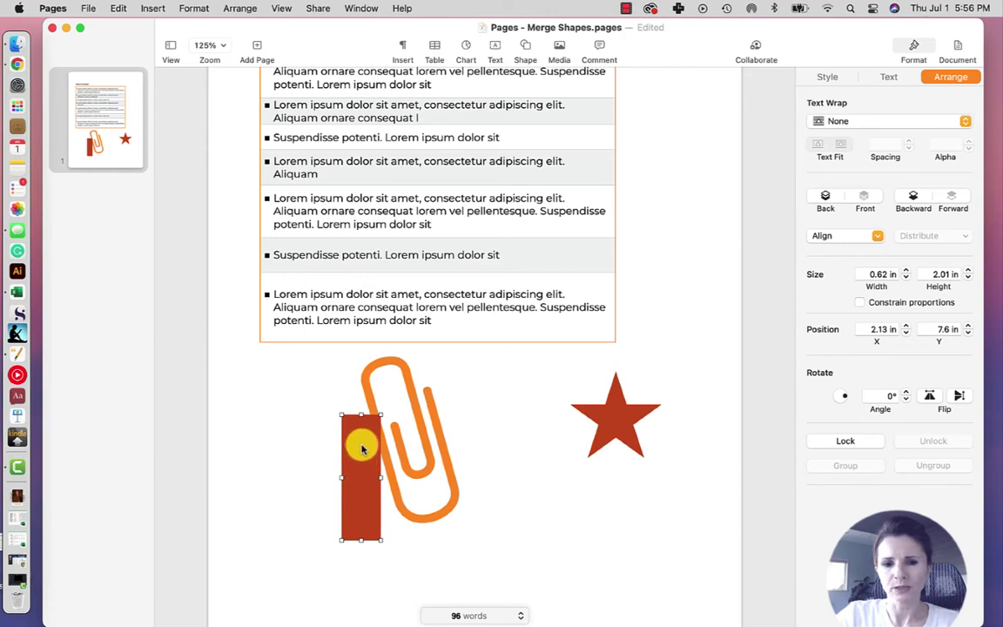
pyautogui.click(914, 48)
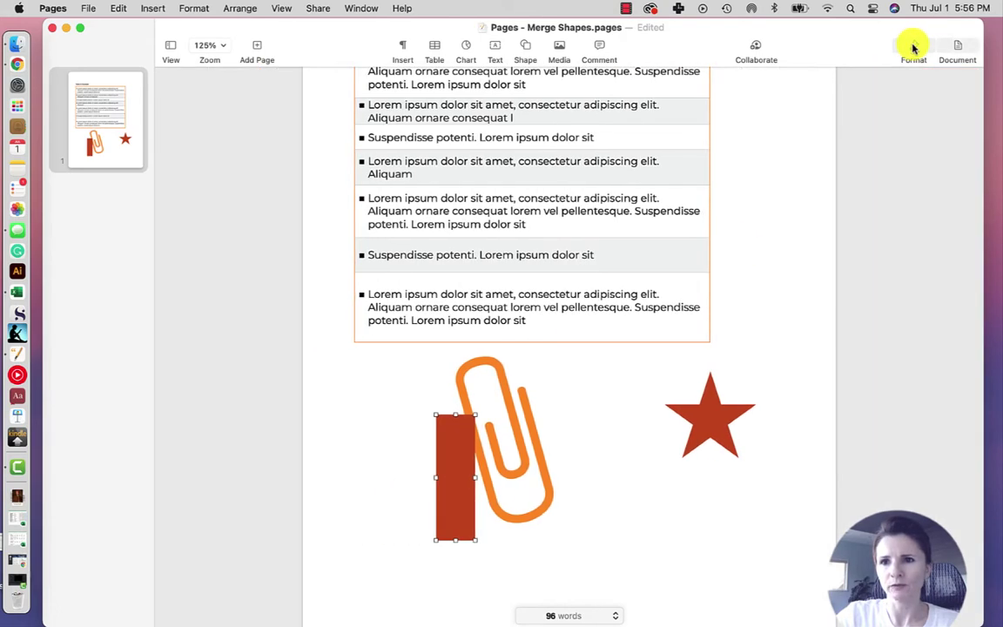
pyautogui.click(913, 48)
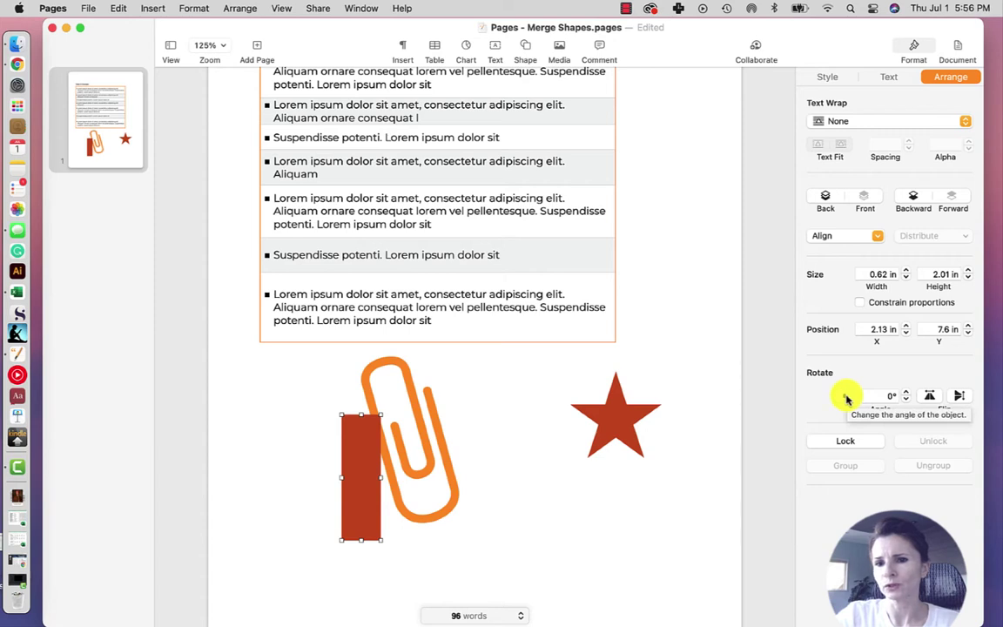
# Step: Place the rectangle over the paperclip's left side, rotated to 15.7°
pyautogui.moveTo(846, 398); pyautogui.dragTo(844, 402)
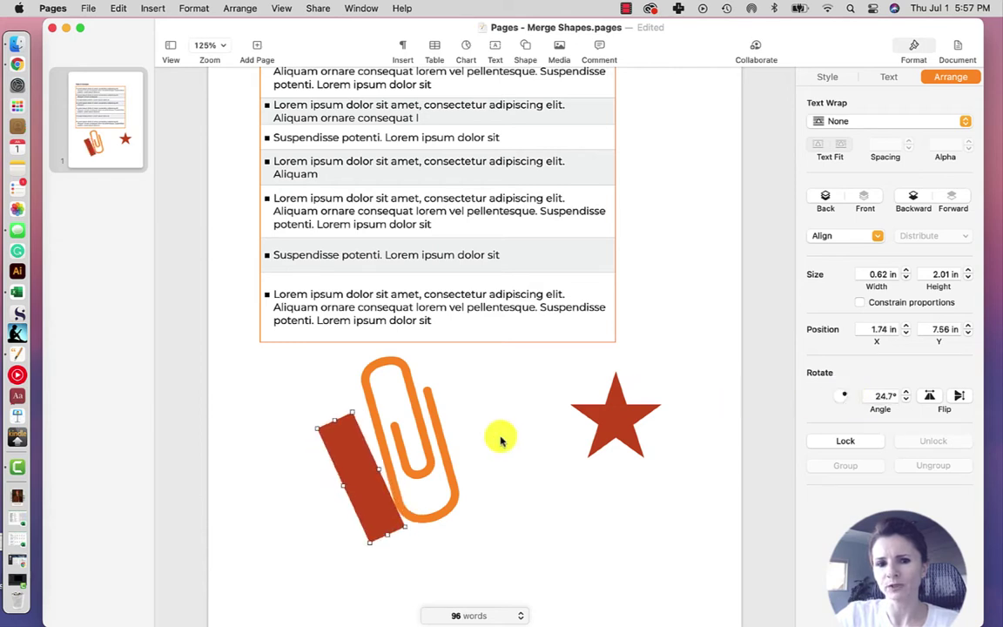
pyautogui.moveTo(358, 441); pyautogui.dragTo(380, 440)
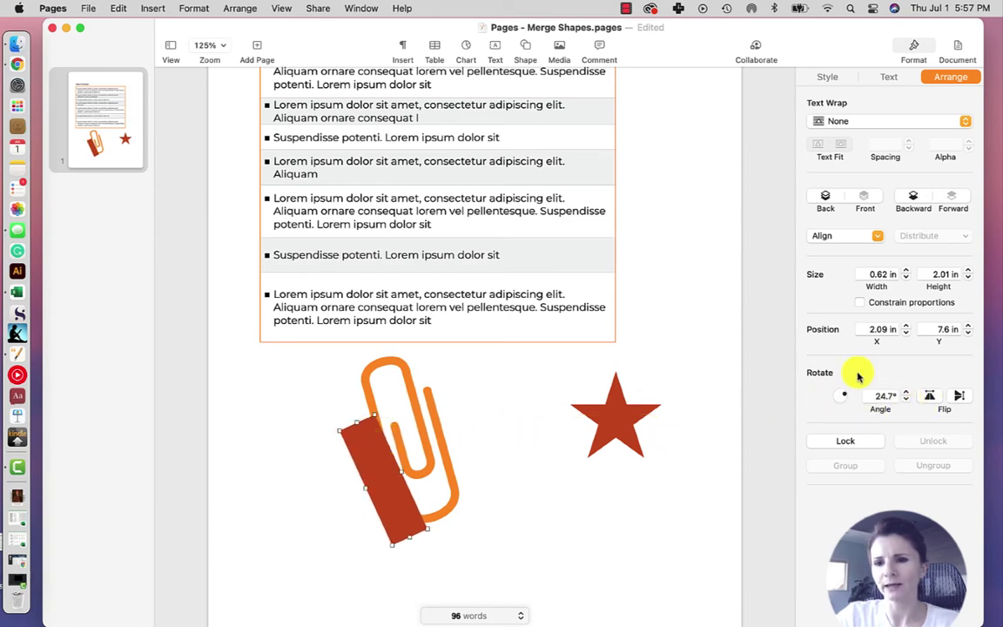
pyautogui.click(905, 400)
pyautogui.click(906, 401)
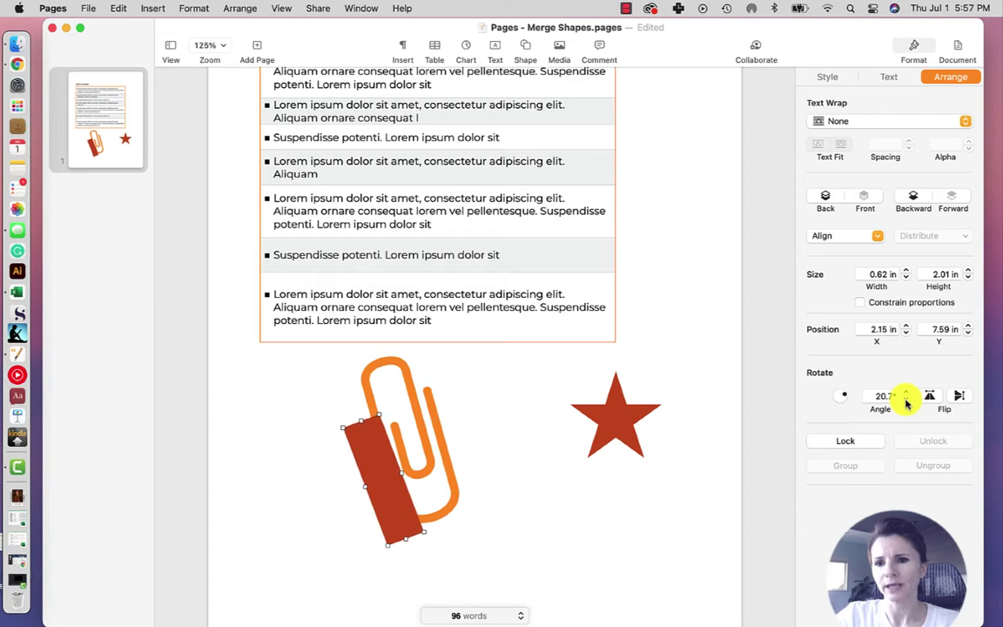
pyautogui.click(905, 400)
pyautogui.click(906, 401)
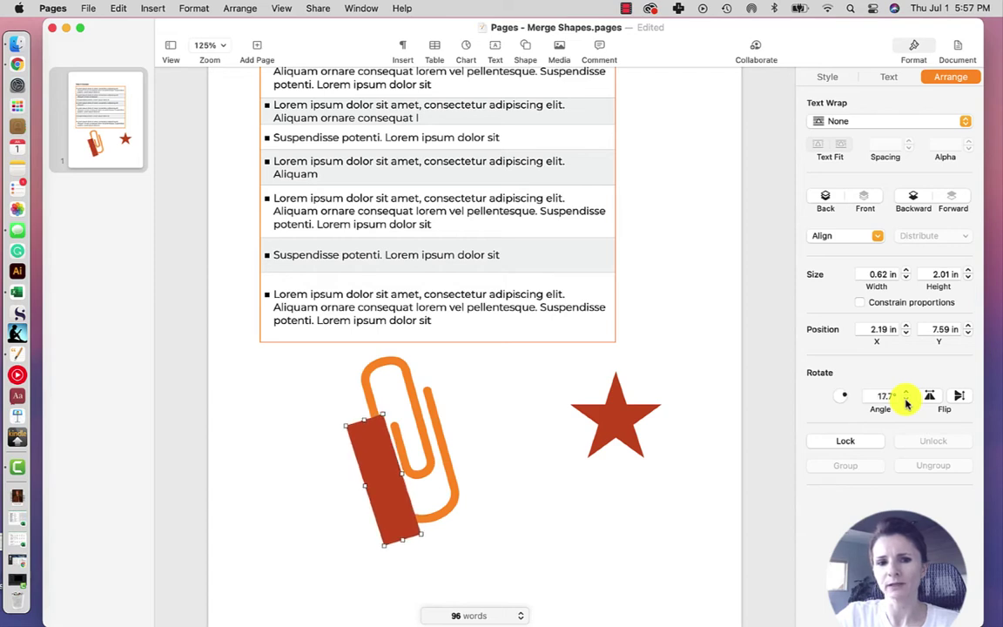
pyautogui.click(906, 401)
pyautogui.click(906, 401)
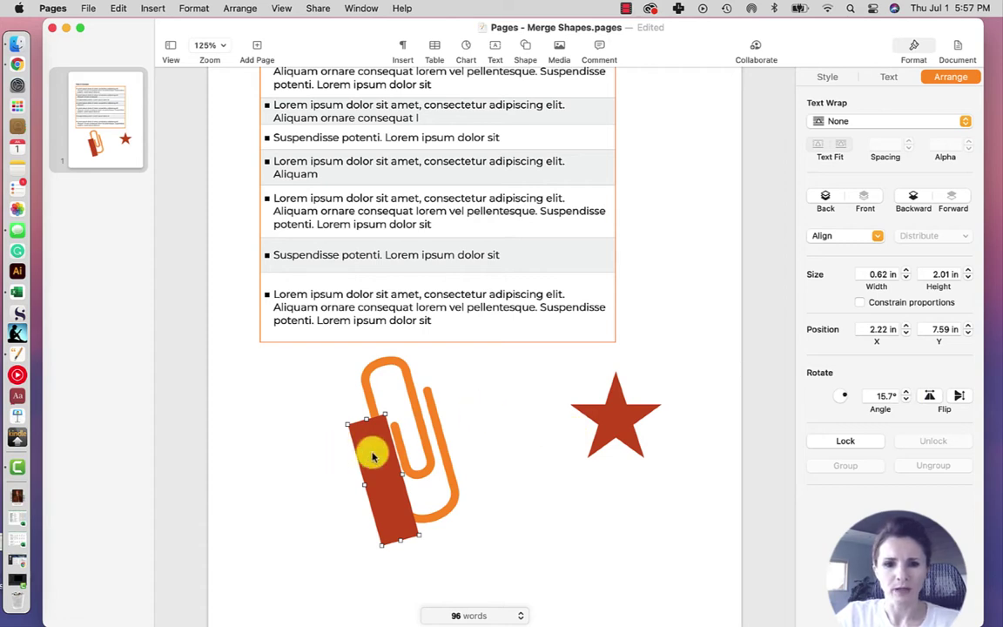
# Step: Duplicate the red rectangle and place the copy over the paperclip's right side
pyautogui.press('cmd+c')
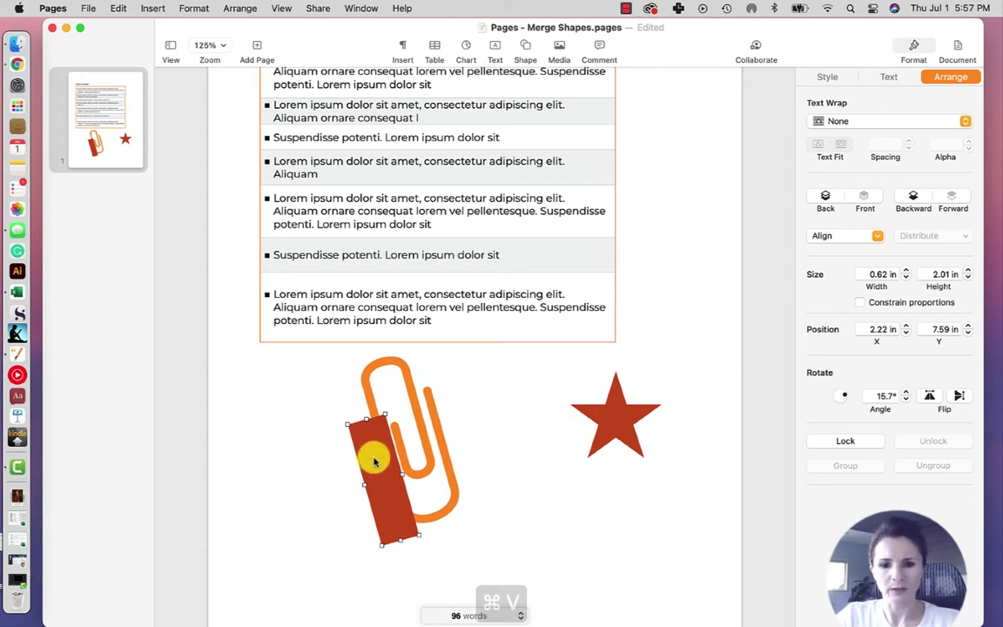
pyautogui.press('cmd+v')
pyautogui.moveTo(372, 457); pyautogui.dragTo(445, 437)
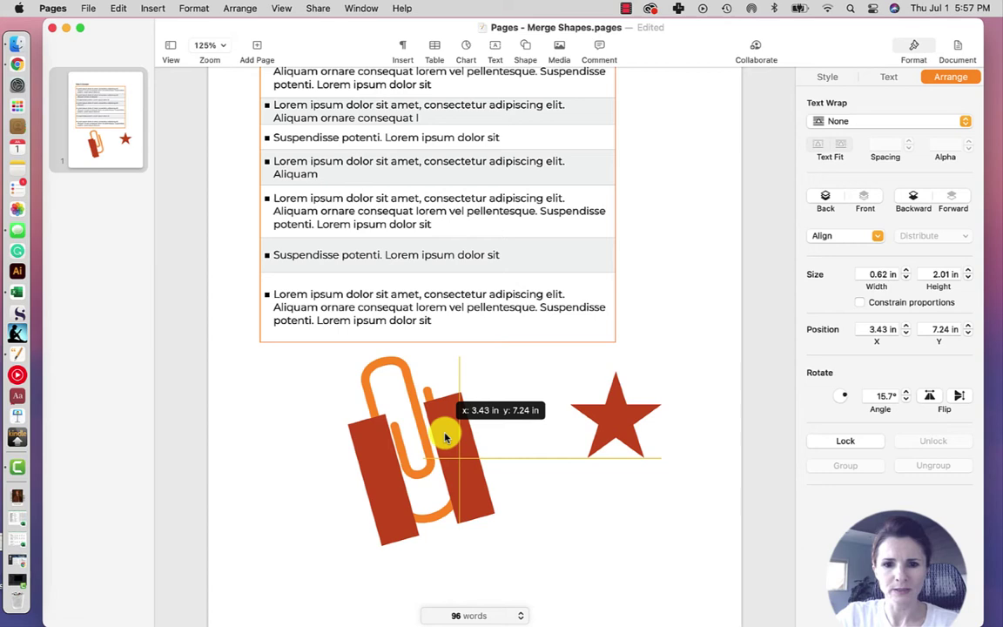
pyautogui.moveTo(445, 438); pyautogui.dragTo(445, 437)
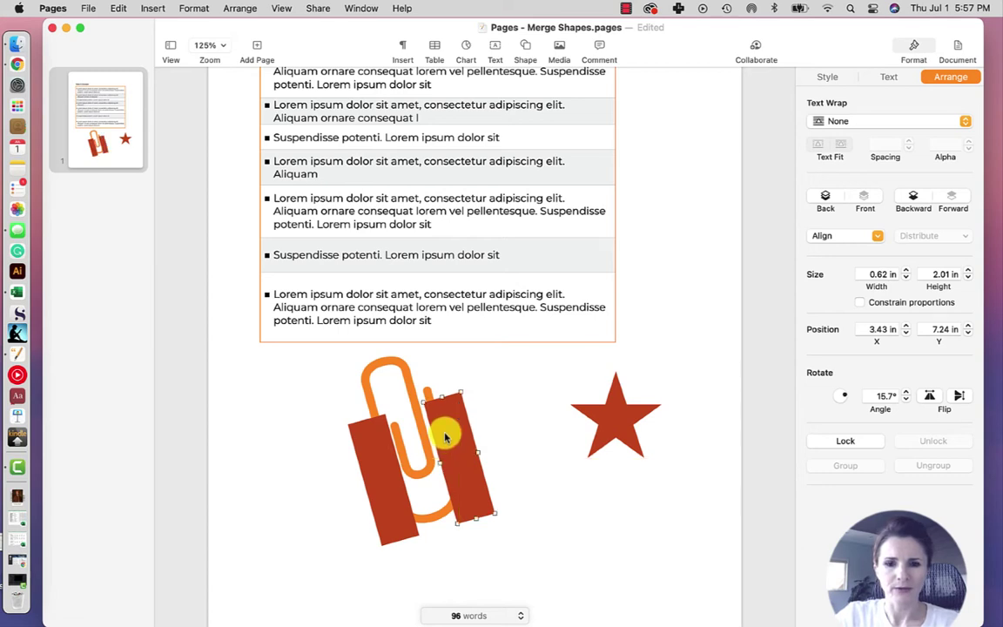
# Step: Add a horizontal rectangle across the clip's bottom, then select all shapes together
pyautogui.press('cmd+v')
pyautogui.moveTo(471, 480); pyautogui.dragTo(451, 515)
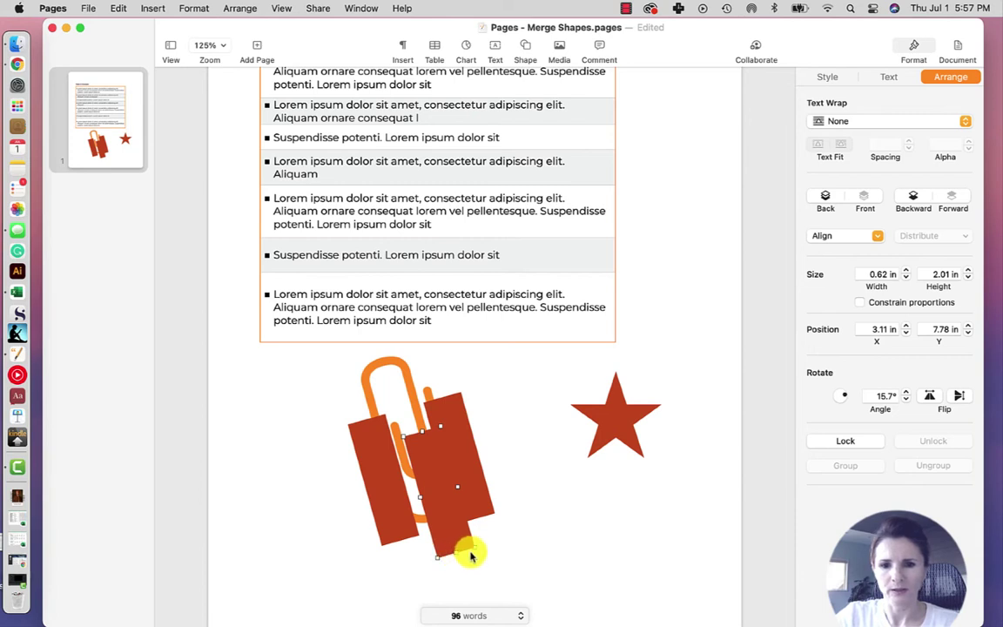
pyautogui.moveTo(845, 398); pyautogui.dragTo(841, 397)
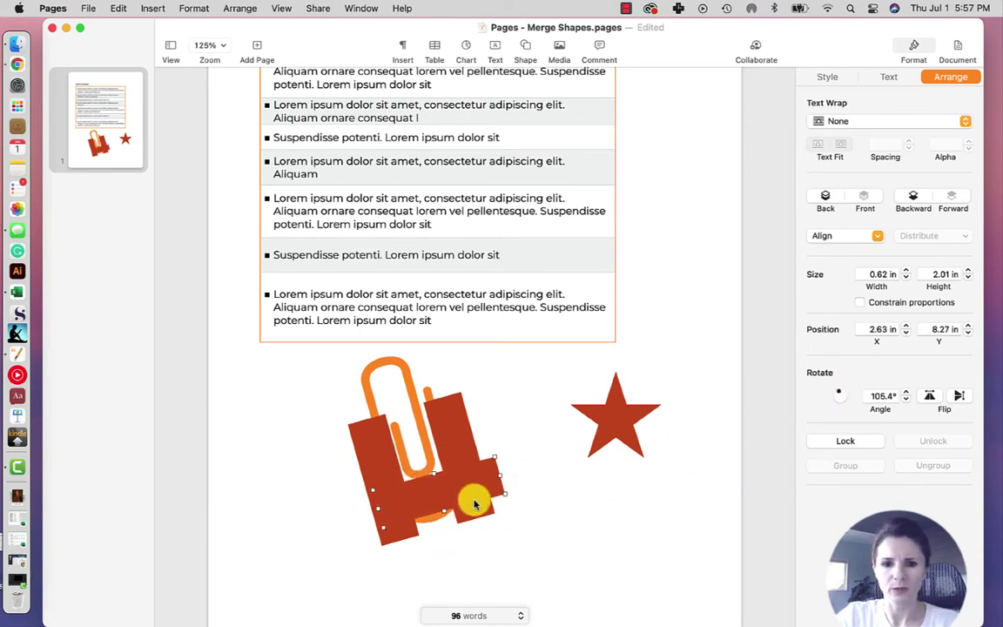
pyautogui.moveTo(456, 488); pyautogui.dragTo(456, 506)
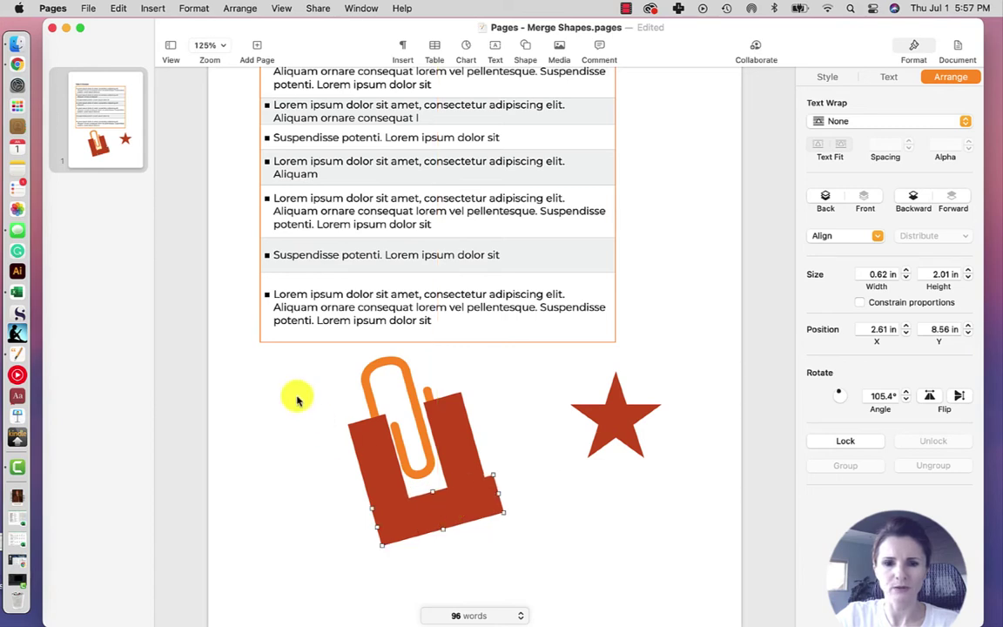
pyautogui.moveTo(296, 396); pyautogui.dragTo(478, 511)
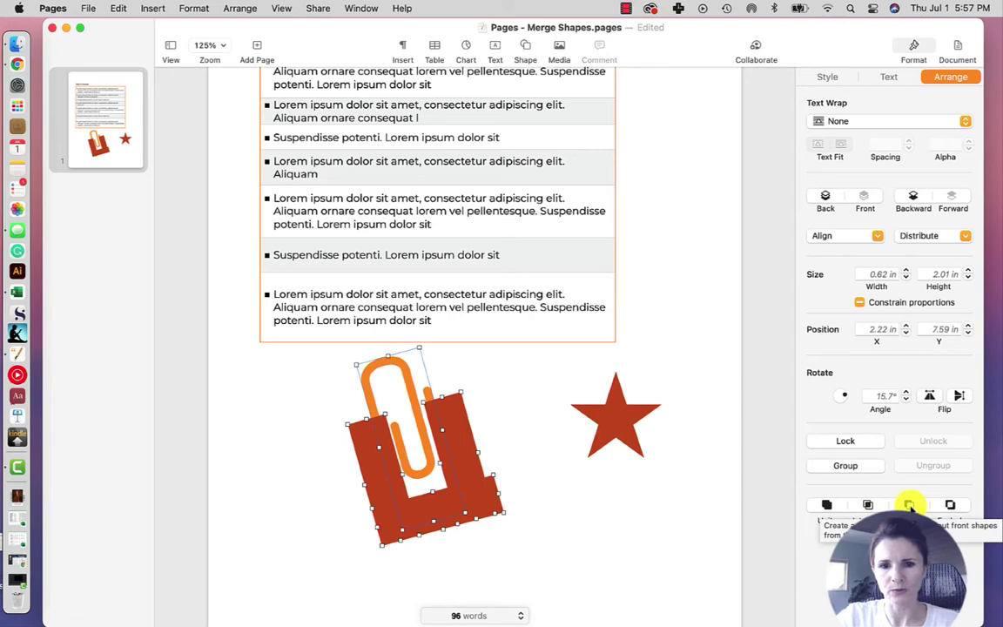
# Step: Subtract the red rectangles from the paperclip to trim it
pyautogui.click(909, 505)
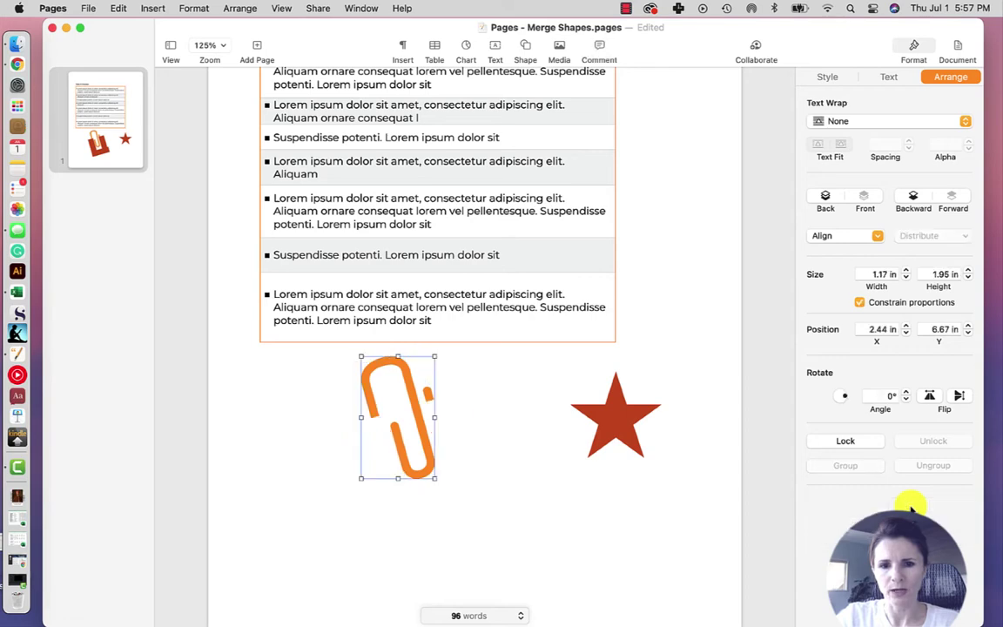
pyautogui.click(493, 442)
pyautogui.scroll(1, 495, 444)
pyautogui.scroll(3, 493, 442)
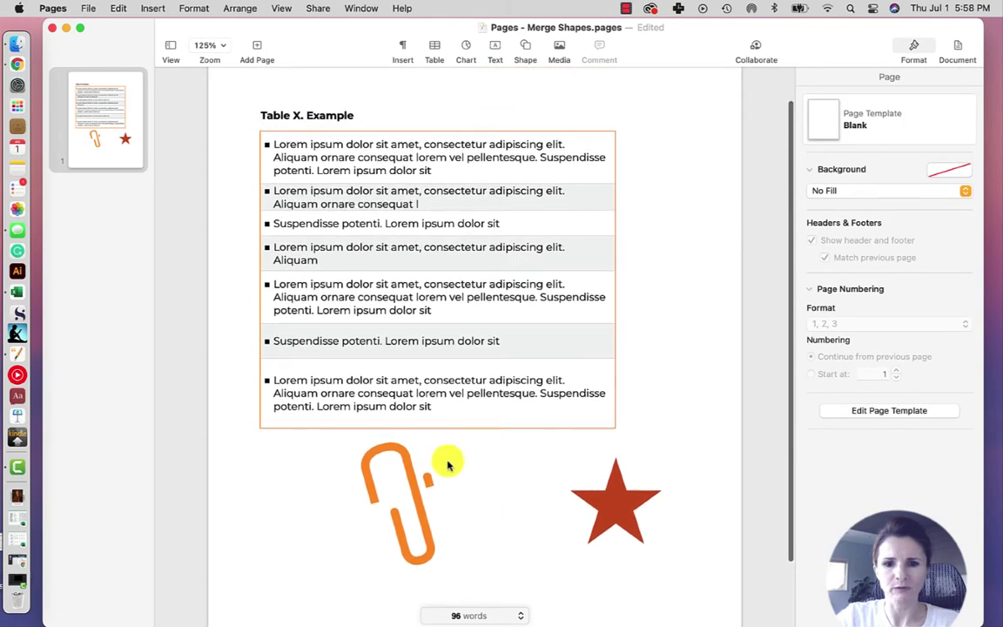
# Step: Move the trimmed paperclip to the table's top-right corner at about half size
pyautogui.click(413, 486)
pyautogui.moveTo(414, 486)
pyautogui.mouseDown()
pyautogui.moveTo(686, 186)
pyautogui.moveTo(684, 196)
pyautogui.mouseUp()
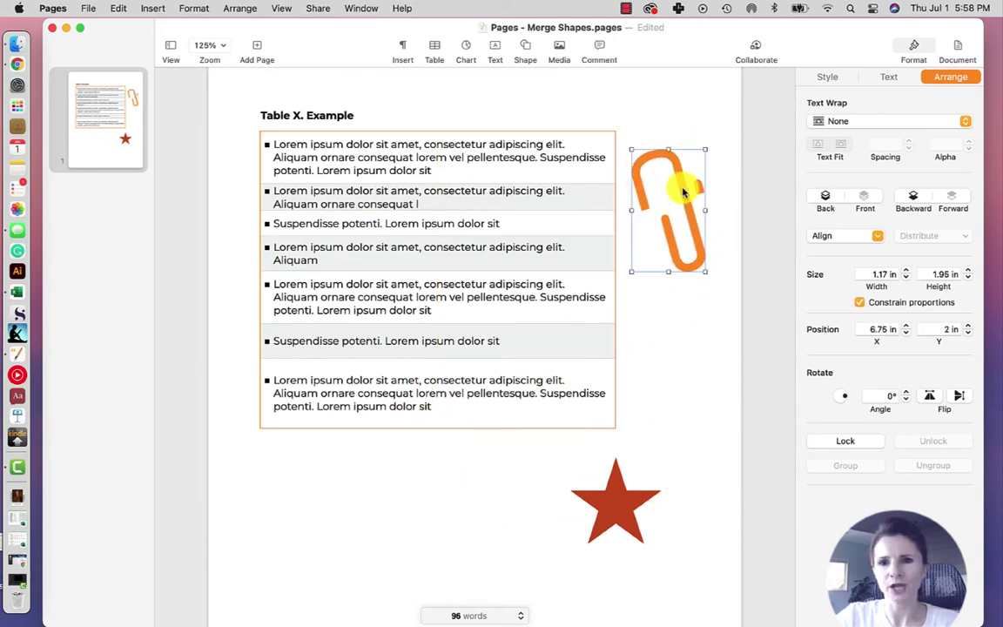
pyautogui.moveTo(704, 150)
pyautogui.mouseDown()
pyautogui.moveTo(674, 218)
pyautogui.moveTo(587, 120)
pyautogui.moveTo(598, 158)
pyautogui.moveTo(606, 134)
pyautogui.mouseUp()
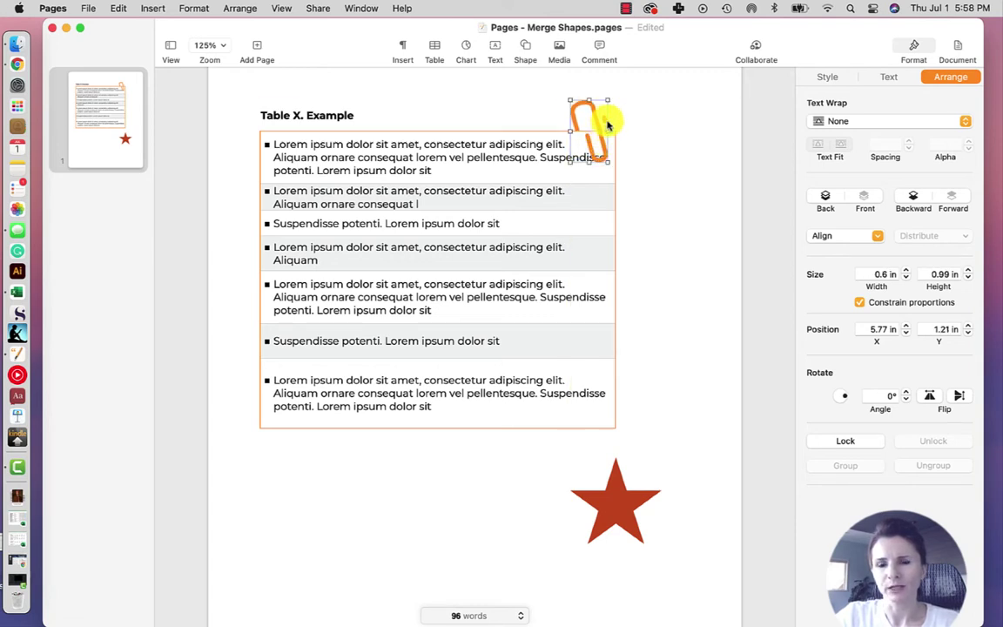
pyautogui.click(620, 128)
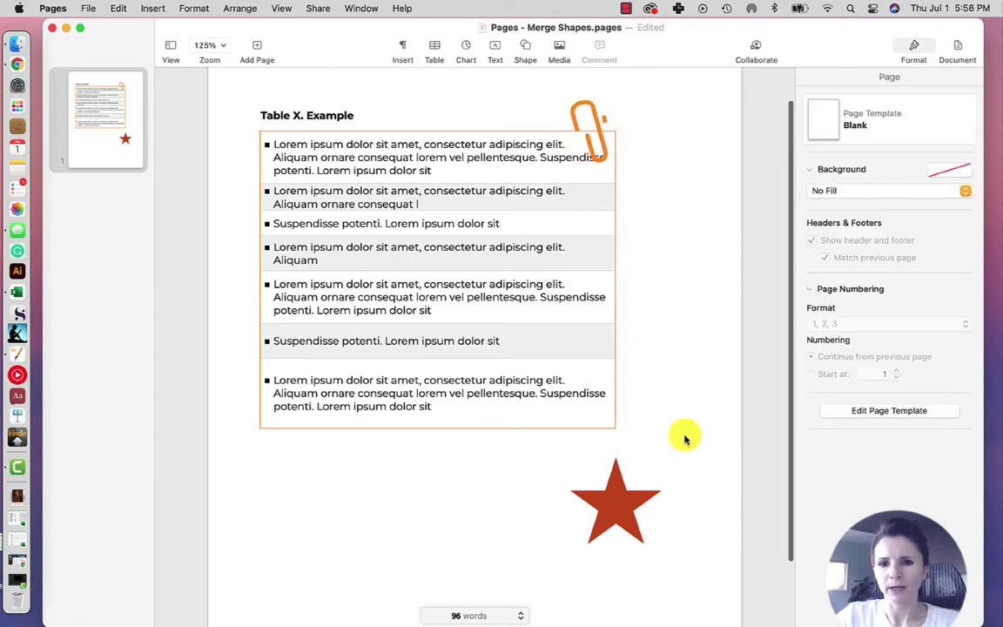
# Step: Shift the red star slightly left and enlarge it by a corner handle
pyautogui.scroll(-2, 682, 437)
pyautogui.scroll(-2, 683, 436)
pyautogui.scroll(3, 683, 437)
pyautogui.scroll(1, 683, 436)
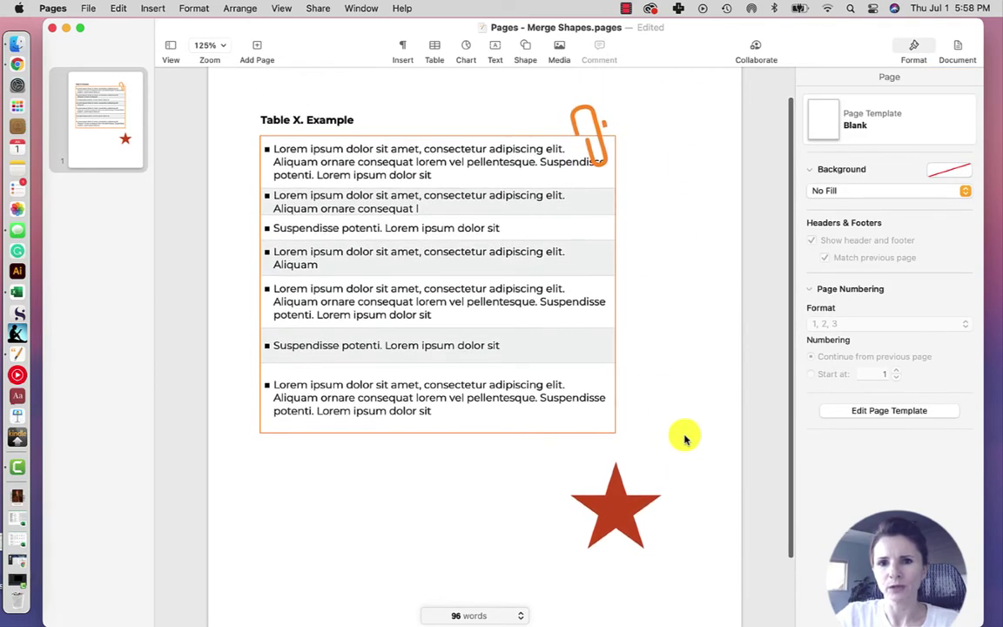
pyautogui.moveTo(616, 509)
pyautogui.mouseDown()
pyautogui.moveTo(573, 512)
pyautogui.moveTo(584, 509)
pyautogui.mouseUp()
pyautogui.scroll(-3, 584, 505)
pyautogui.scroll(-3, 586, 509)
pyautogui.scroll(1, 581, 492)
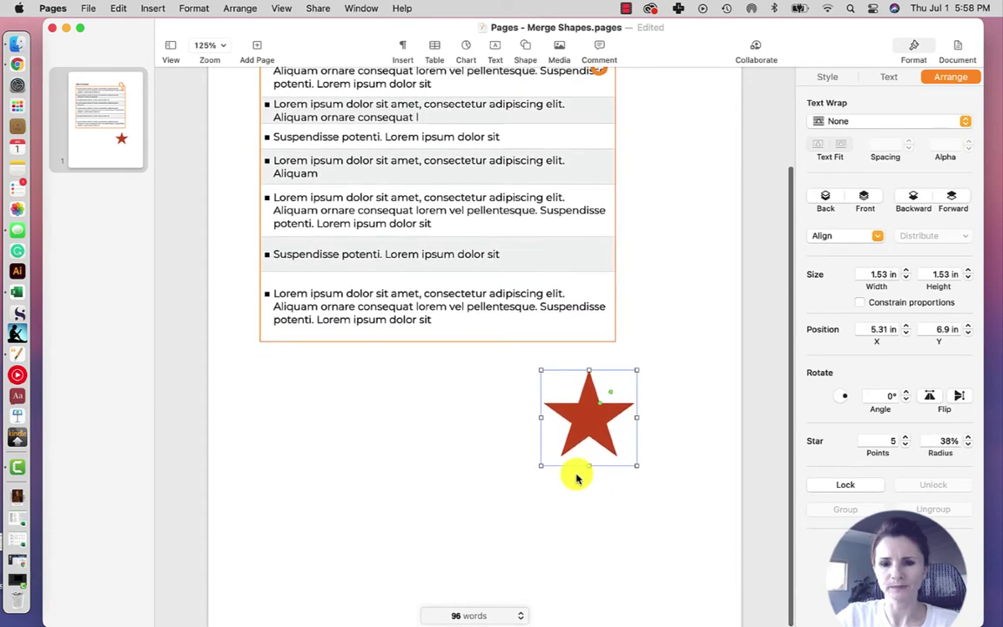
pyautogui.moveTo(541, 465); pyautogui.dragTo(461, 544)
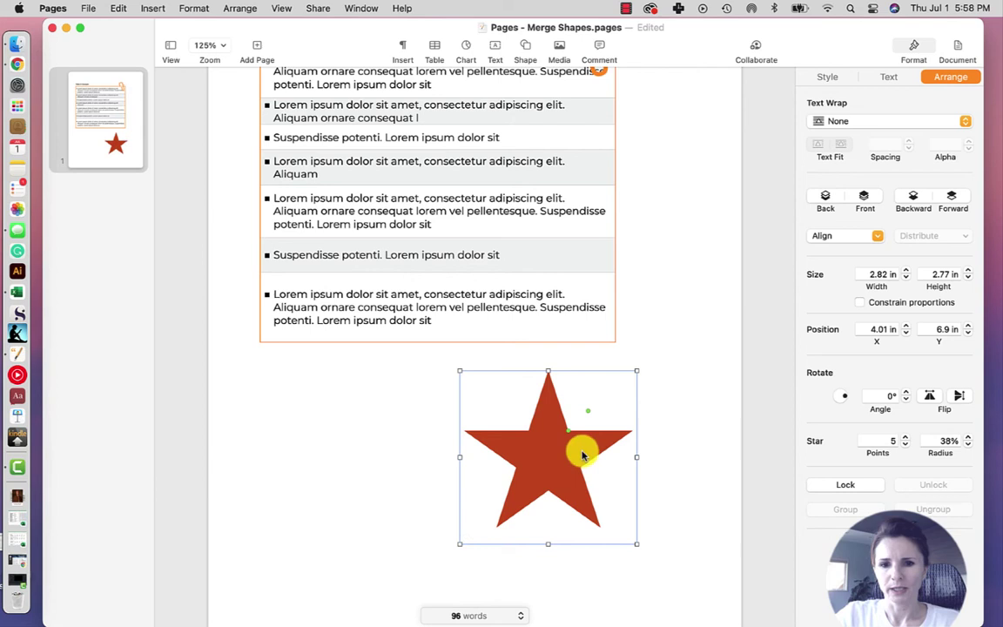
pyautogui.click(655, 364)
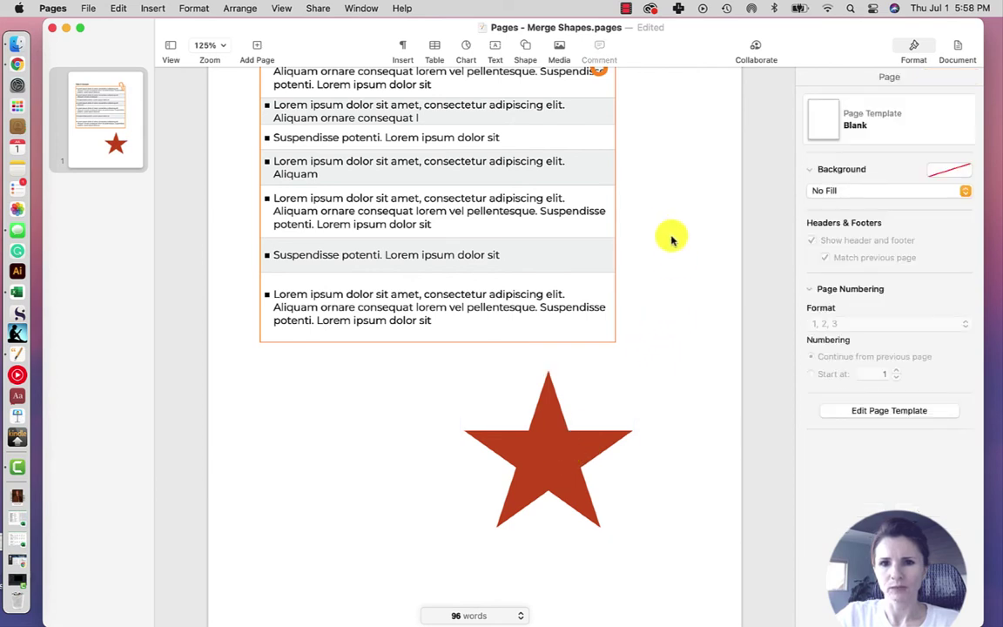
# Step: Insert a circle and place it by the star's upper right point
pyautogui.click(527, 48)
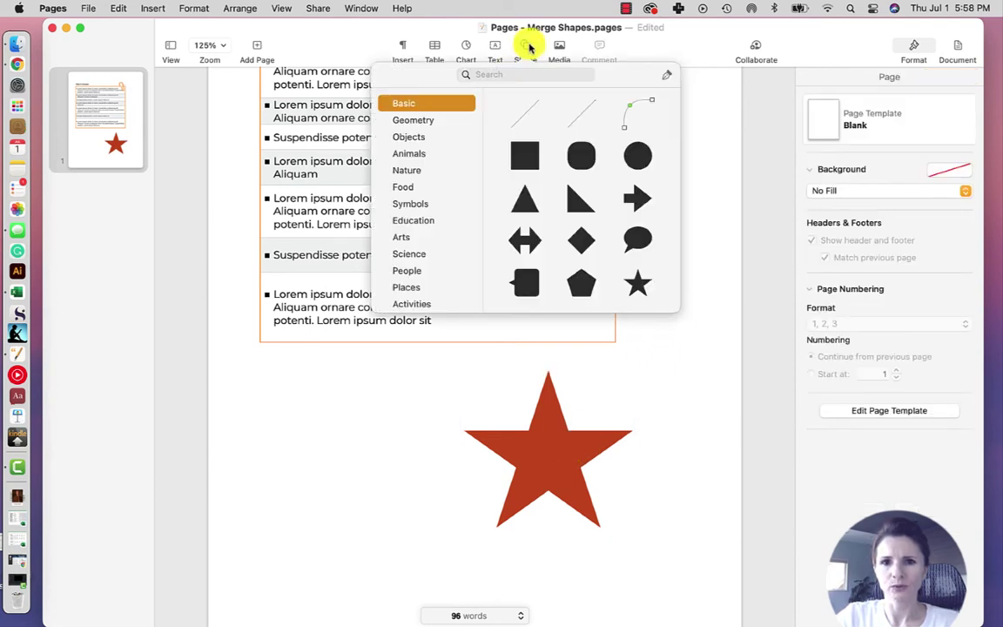
pyautogui.click(638, 156)
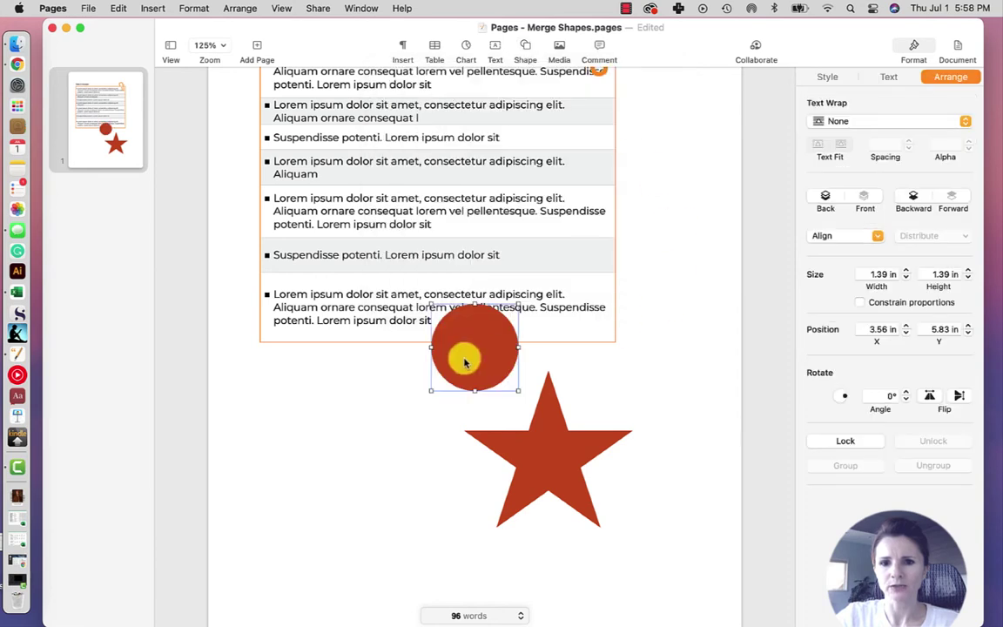
pyautogui.moveTo(454, 358)
pyautogui.mouseDown()
pyautogui.moveTo(658, 383)
pyautogui.moveTo(667, 489)
pyautogui.moveTo(668, 470)
pyautogui.mouseUp()
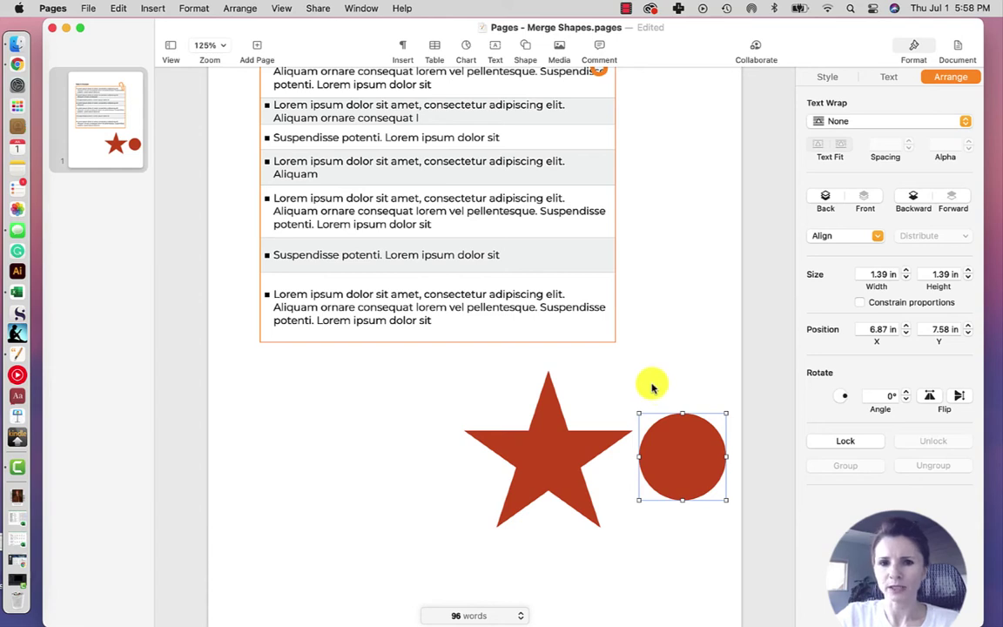
pyautogui.moveTo(680, 447); pyautogui.dragTo(674, 376)
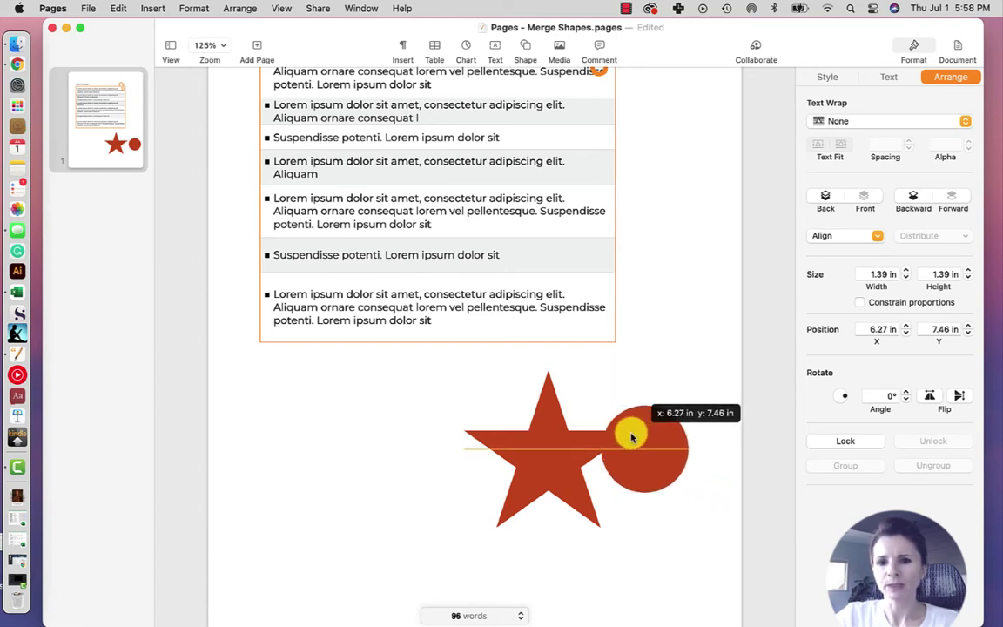
pyautogui.click(838, 75)
pyautogui.click(940, 115)
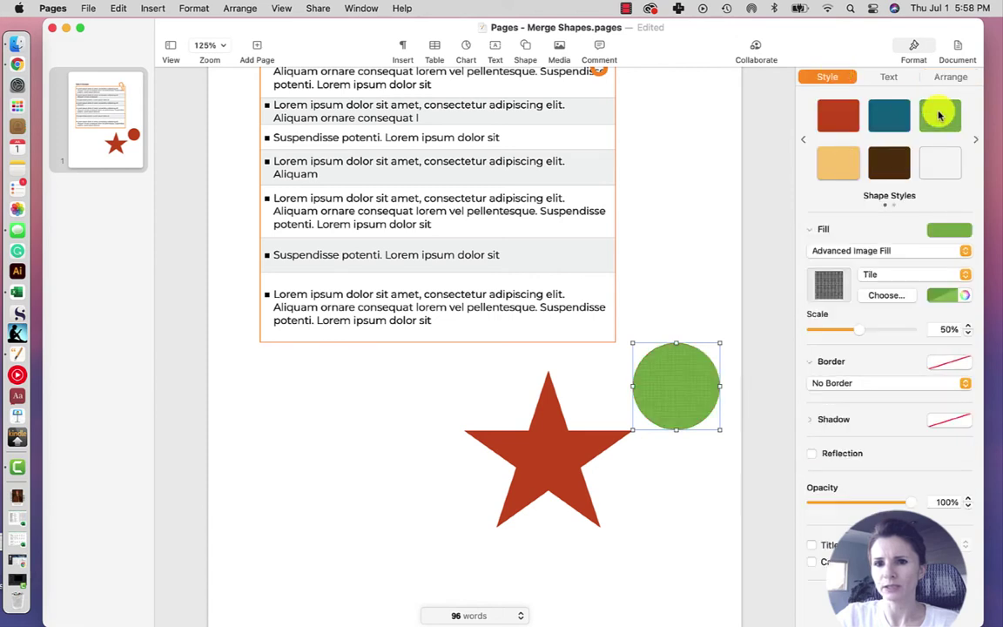
pyautogui.moveTo(666, 363)
pyautogui.mouseDown()
pyautogui.moveTo(547, 451)
pyautogui.moveTo(561, 453)
pyautogui.mouseUp()
pyautogui.click(503, 390)
pyautogui.moveTo(490, 382); pyautogui.dragTo(600, 513)
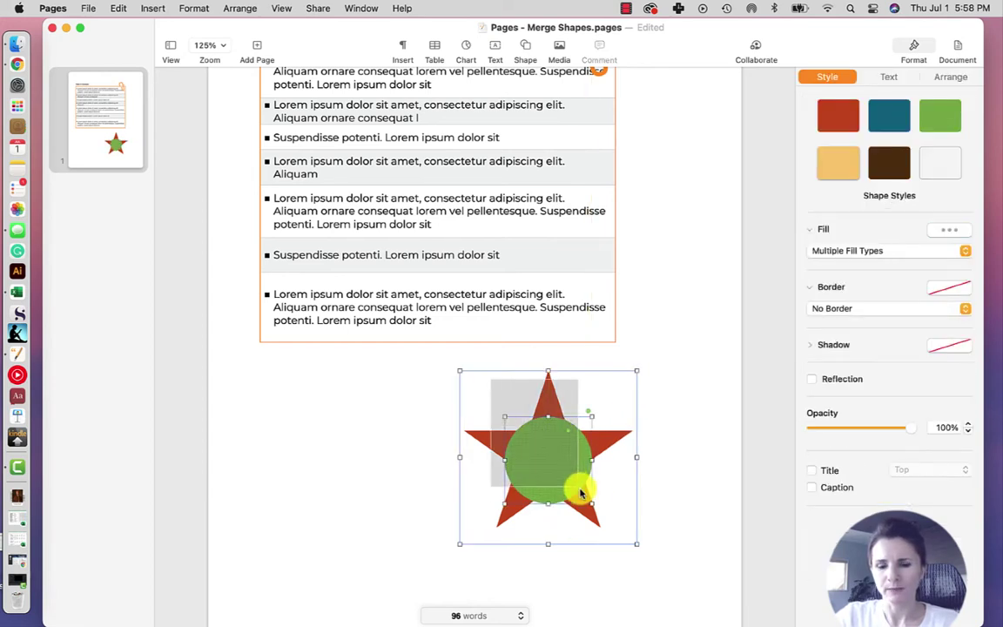
pyautogui.click(949, 77)
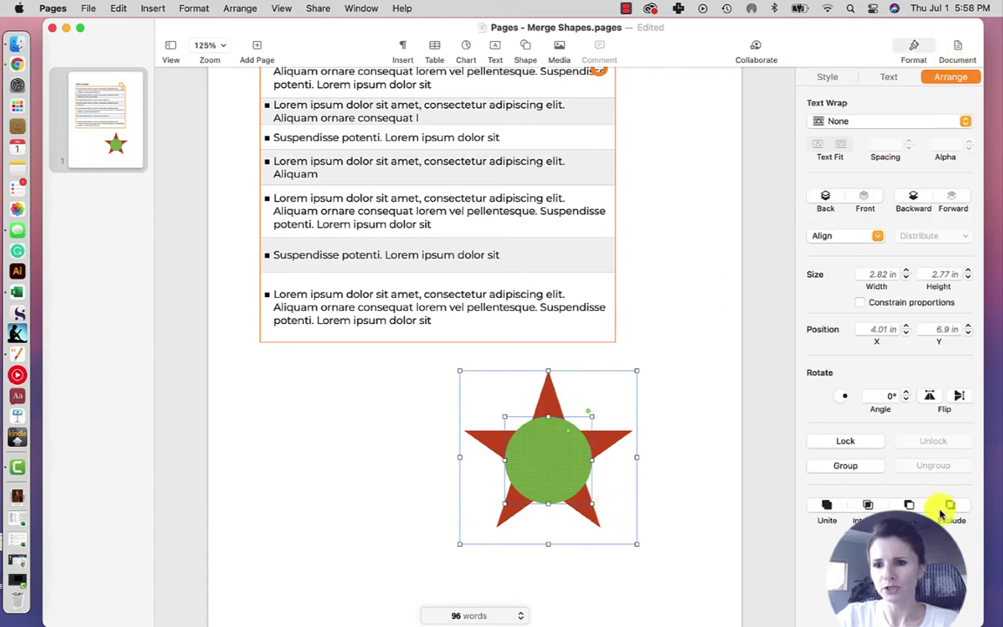
pyautogui.click(909, 505)
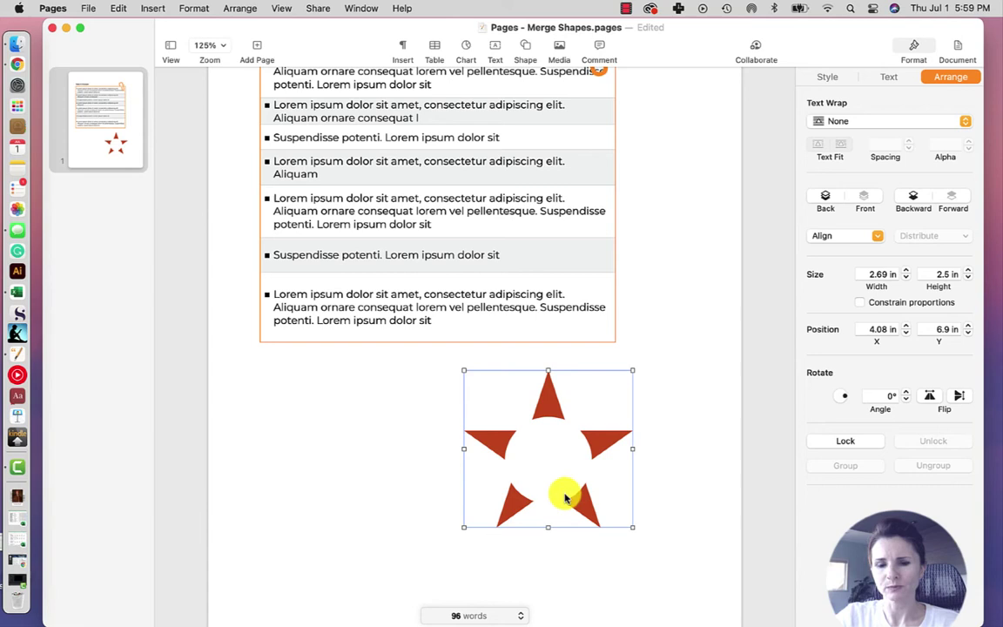
pyautogui.press('super+z')
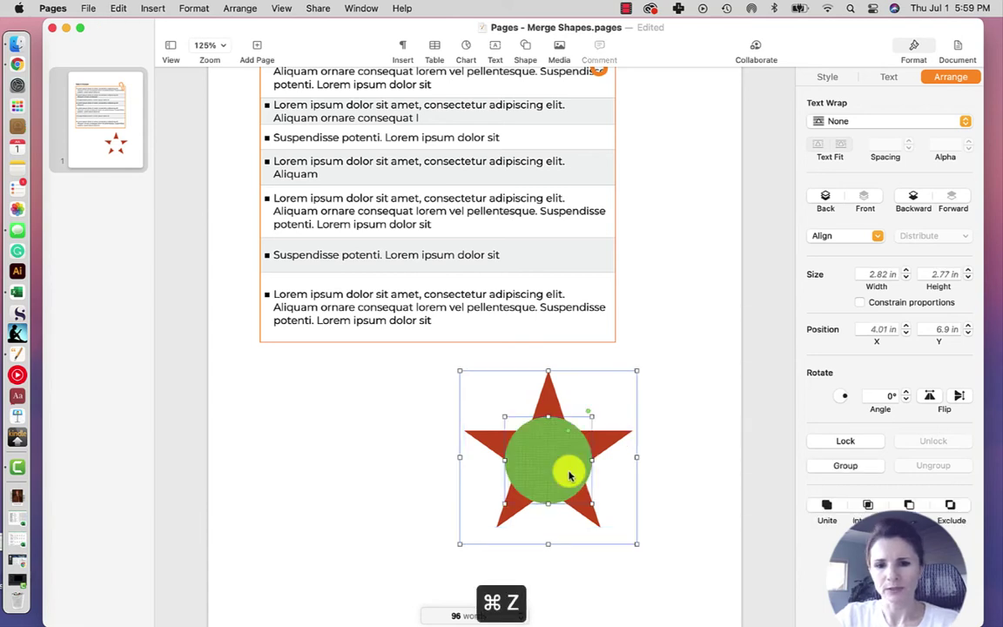
pyautogui.click(681, 359)
pyautogui.click(576, 457)
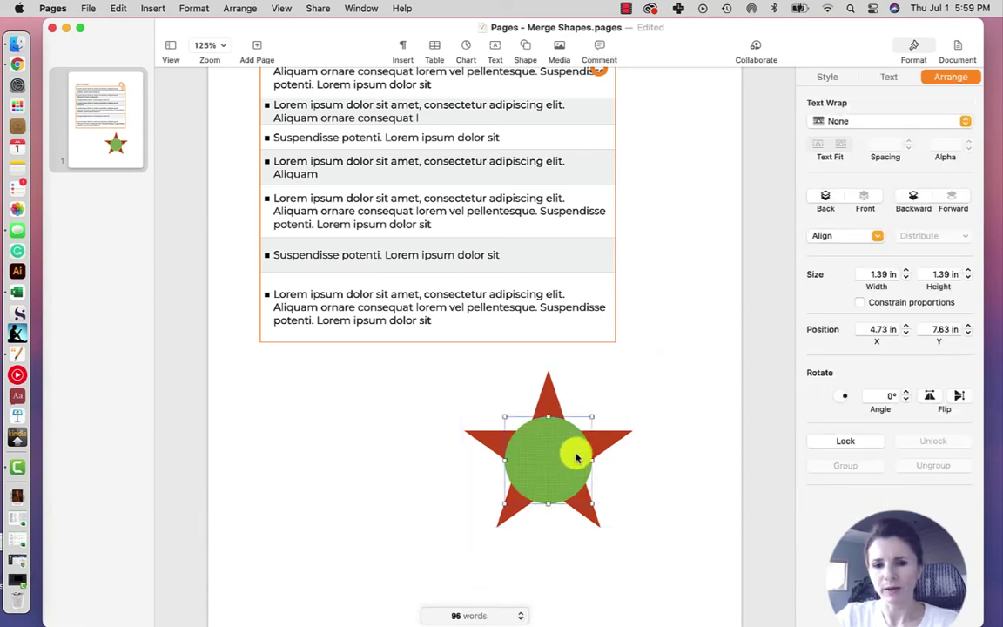
pyautogui.click(825, 201)
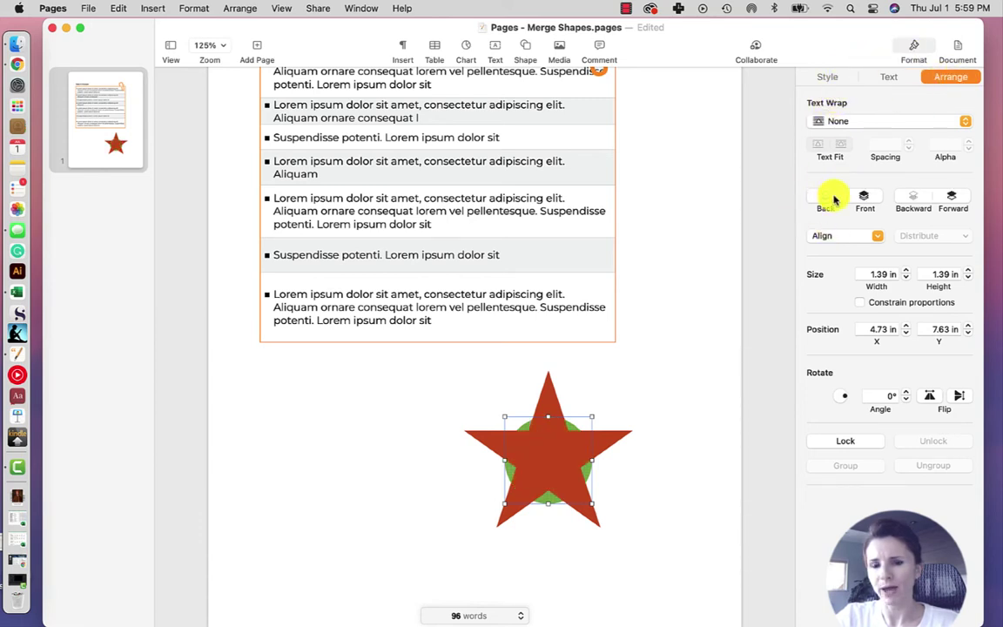
pyautogui.click(623, 389)
pyautogui.click(557, 446)
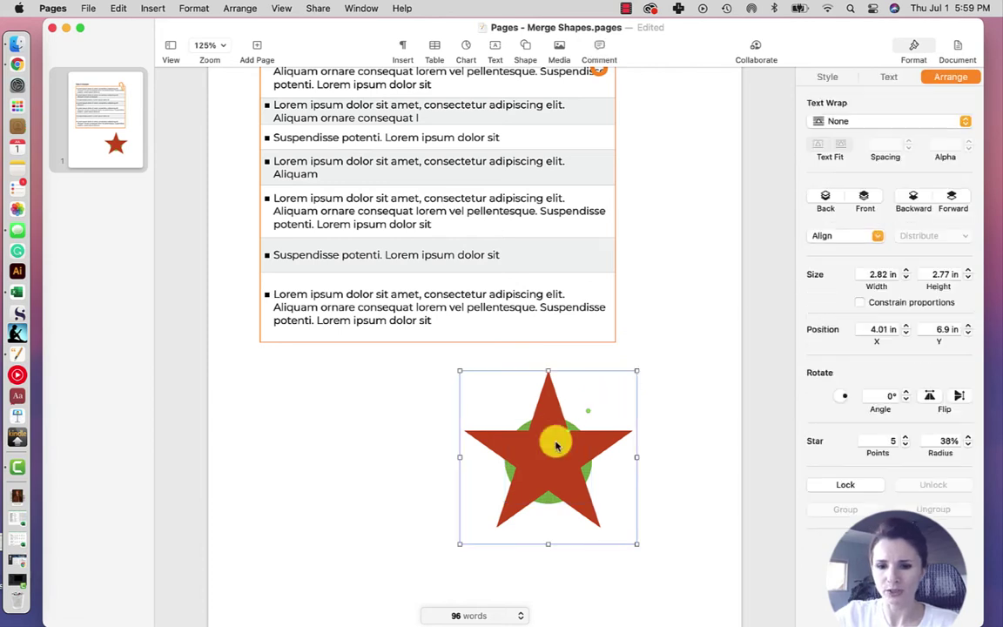
pyautogui.rightClick(557, 446)
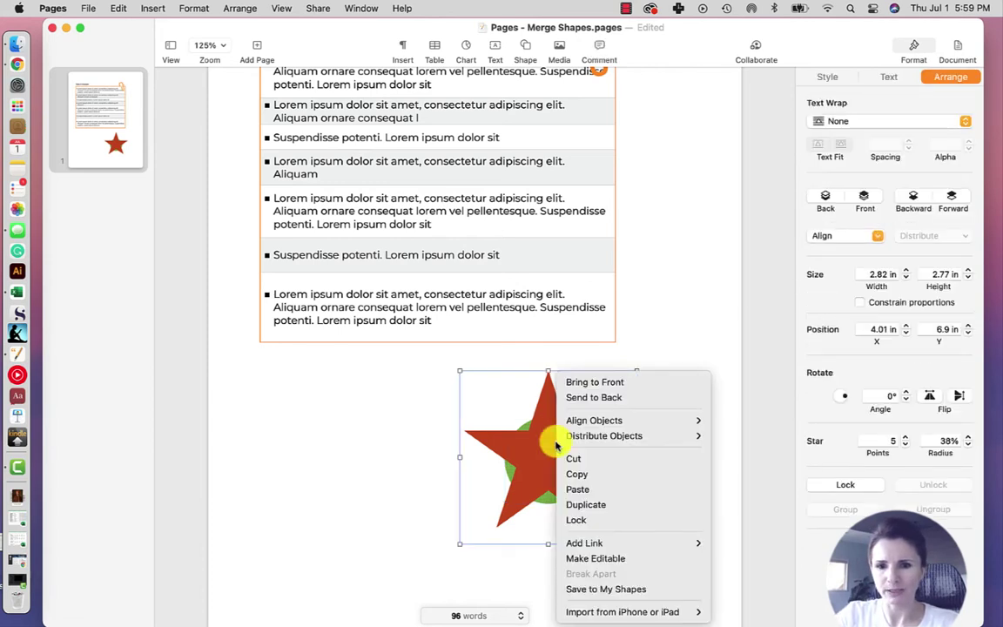
pyautogui.moveTo(604, 435)
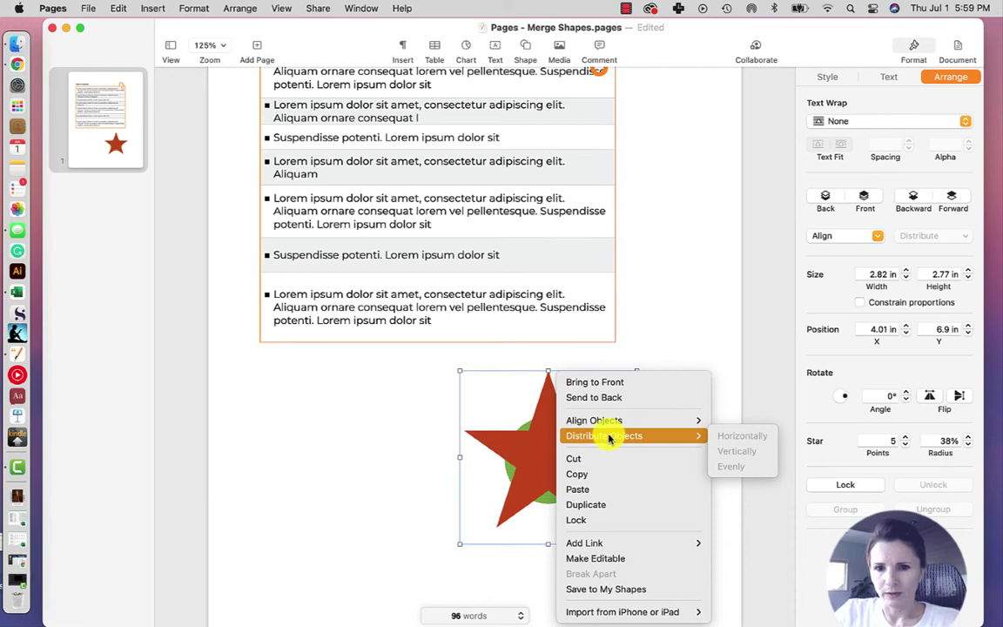
pyautogui.click(664, 358)
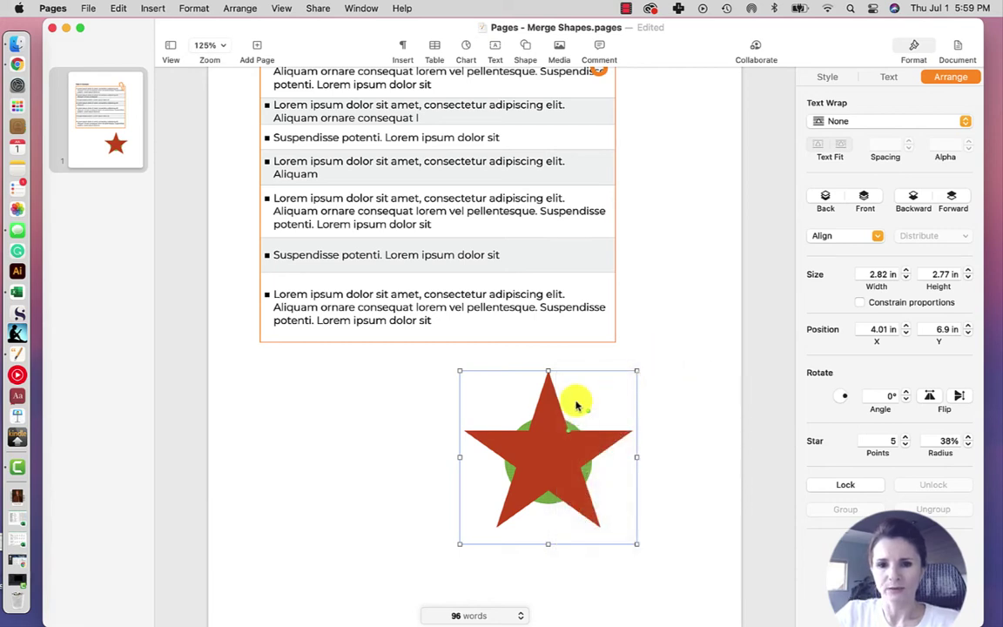
pyautogui.click(413, 406)
pyautogui.moveTo(413, 407); pyautogui.dragTo(587, 510)
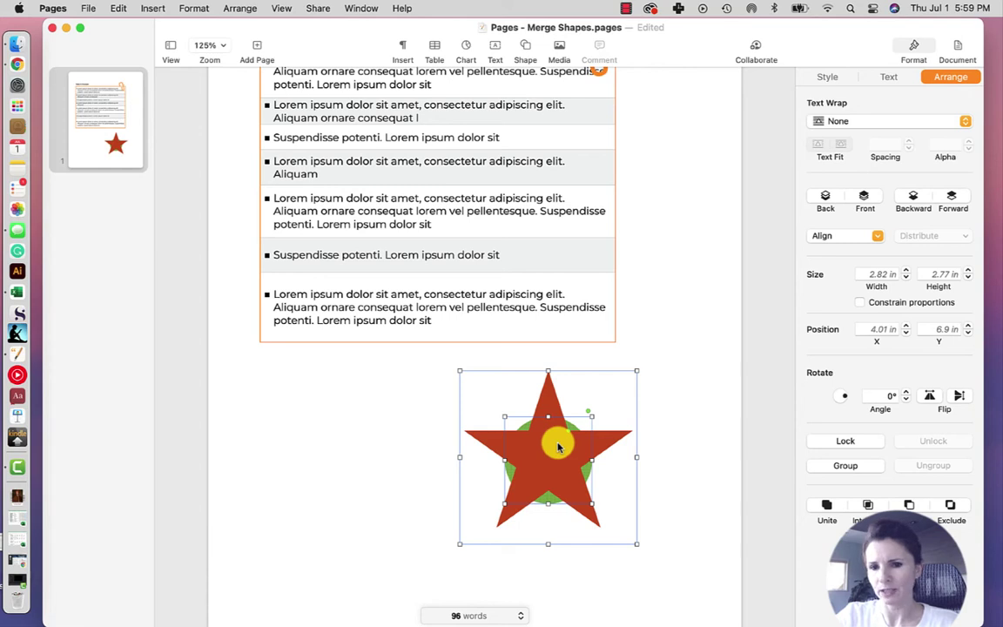
pyautogui.click(908, 505)
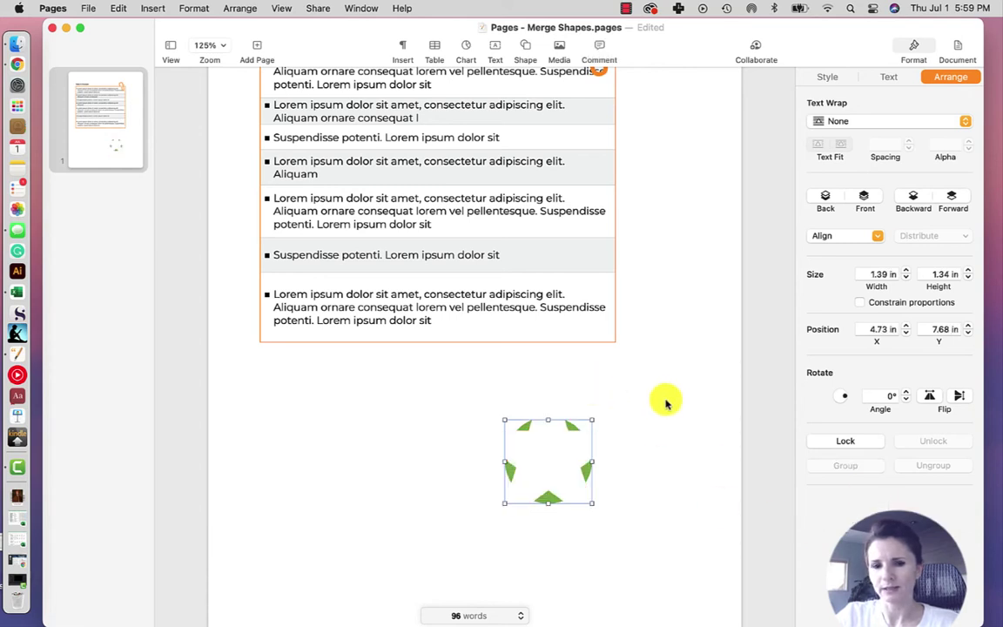
pyautogui.press('cmd+z')
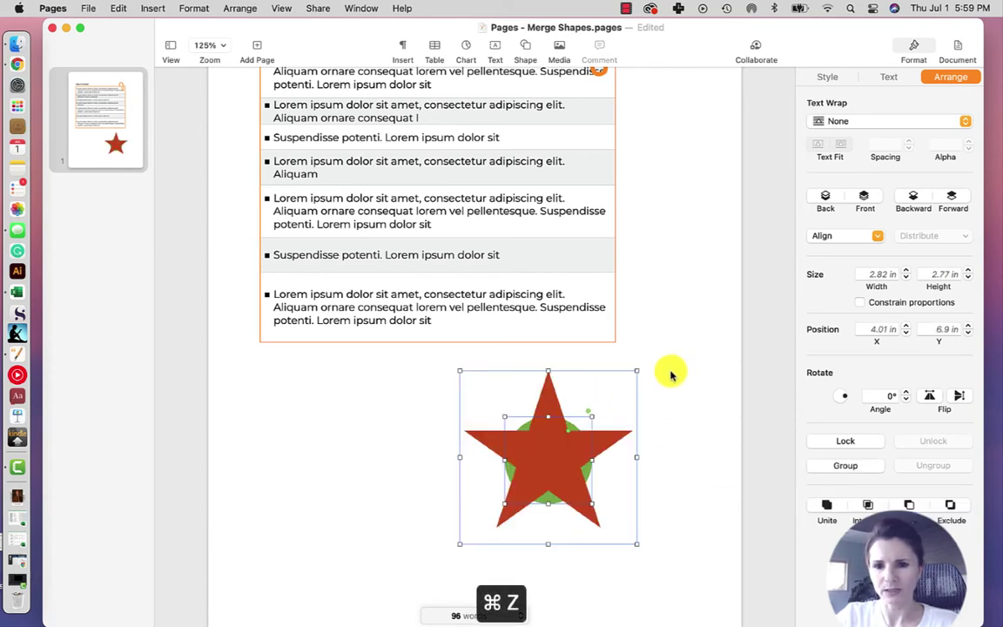
pyautogui.click(827, 202)
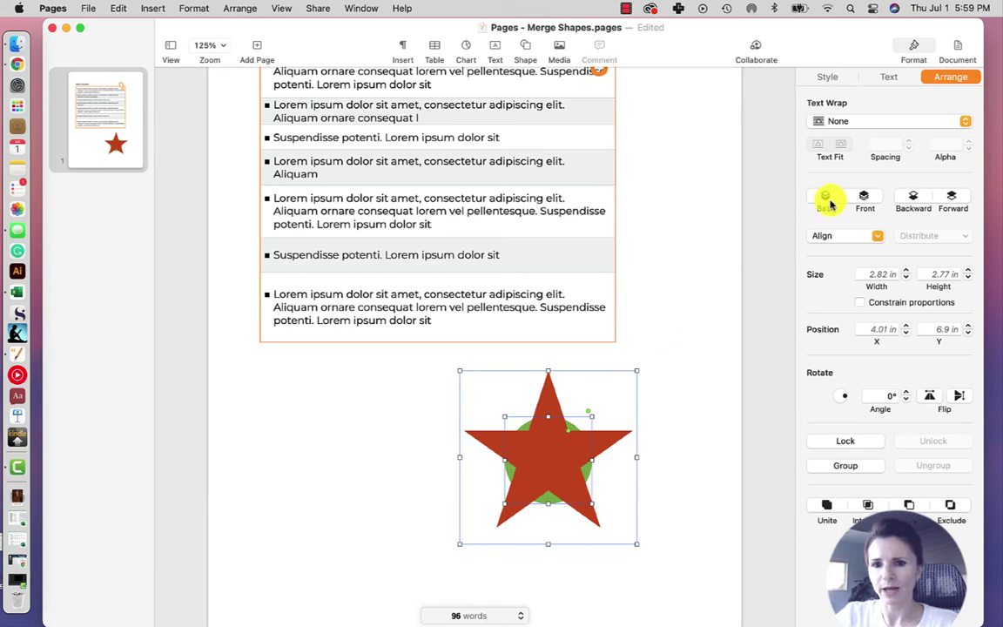
pyautogui.click(662, 365)
pyautogui.click(584, 468)
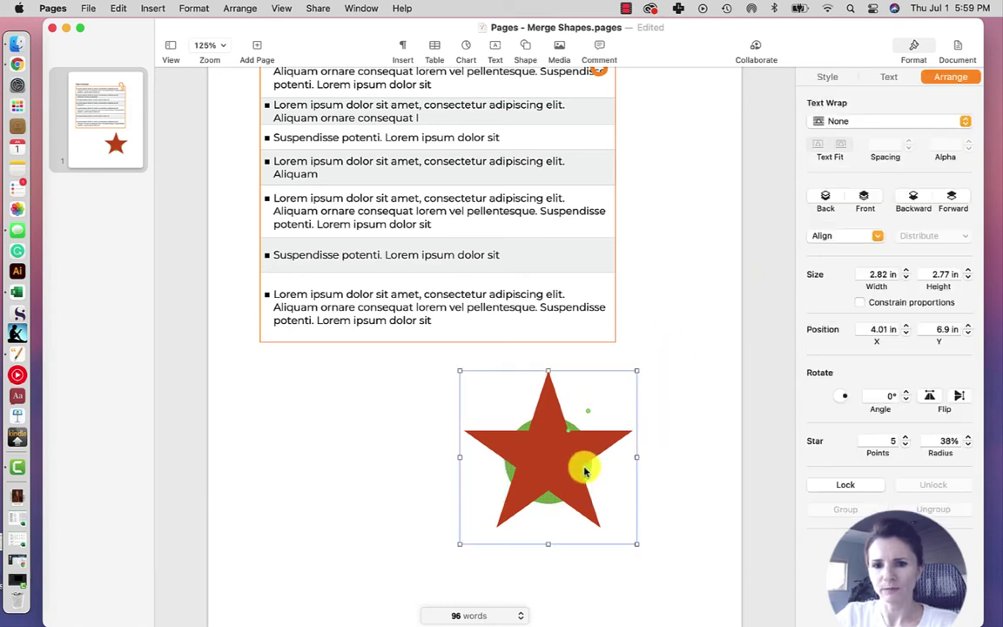
pyautogui.rightClick(559, 446)
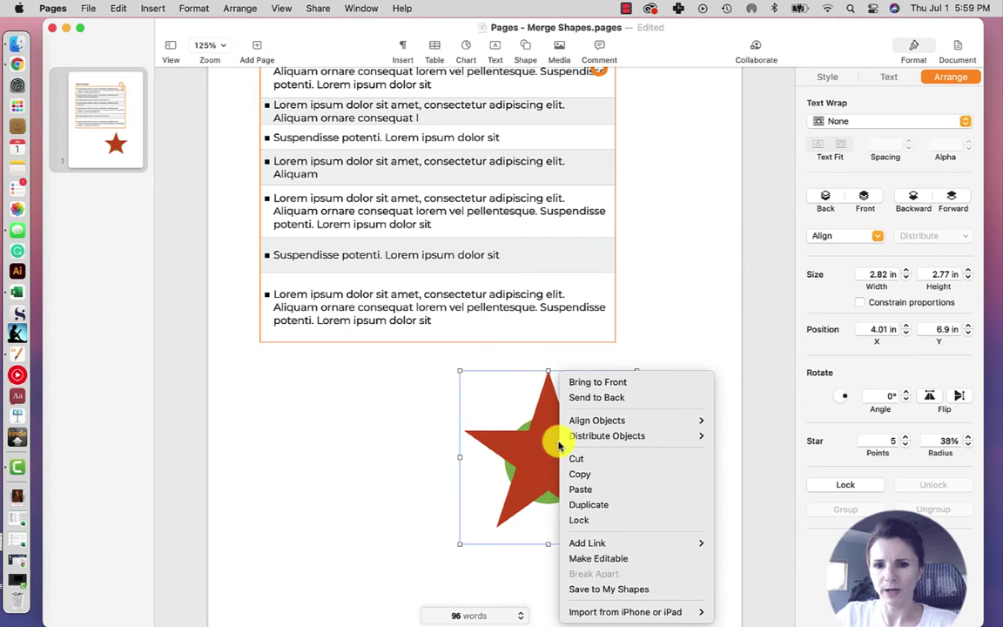
pyautogui.click(596, 397)
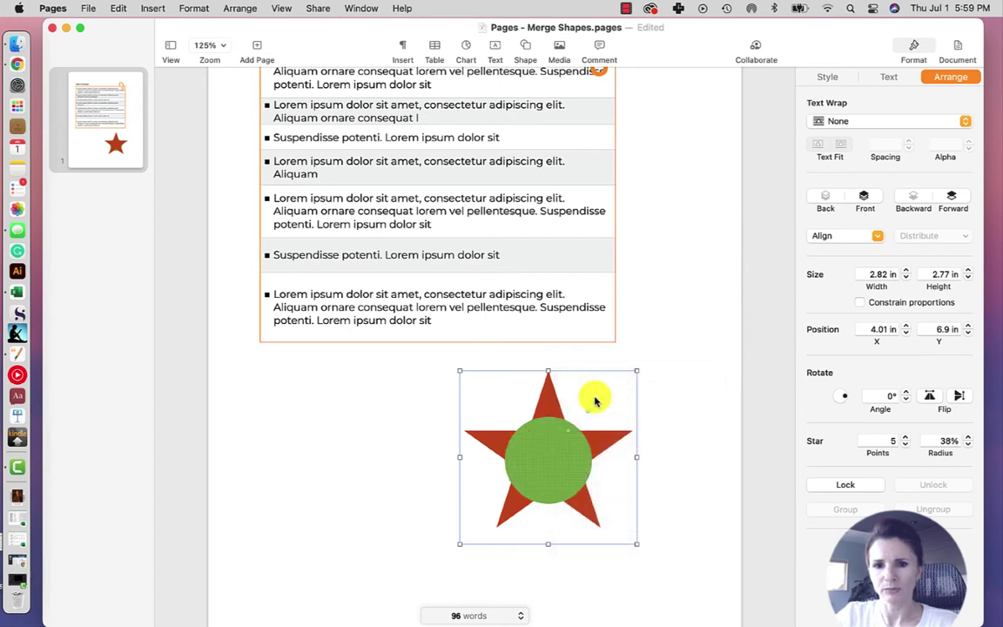
pyautogui.click(656, 396)
pyautogui.click(528, 462)
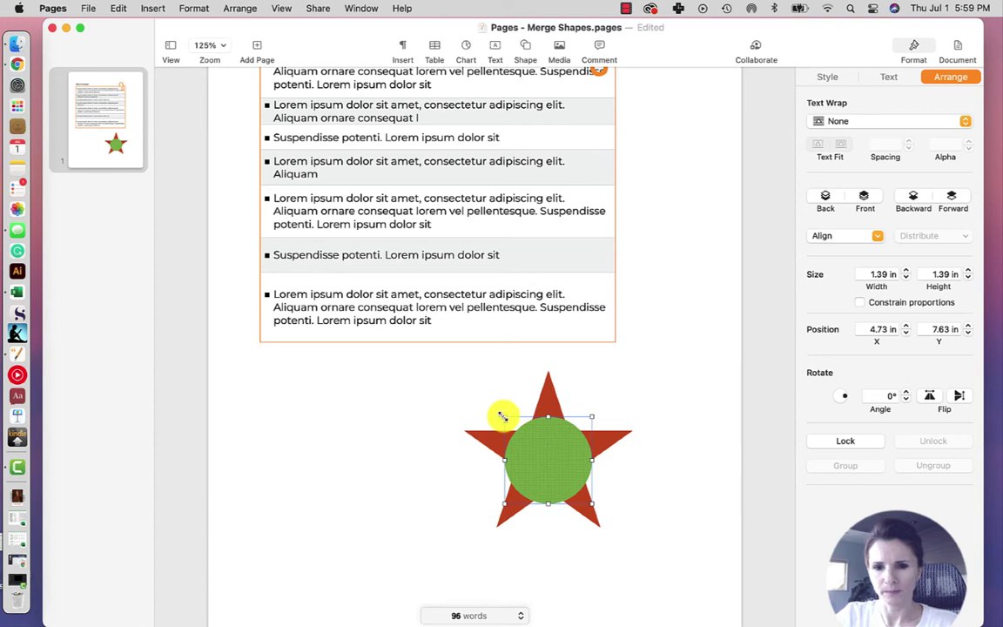
# Step: Shrink the circle to 1.23 in, centre it on the star, and subtract it to punch a hole
pyautogui.moveTo(503, 417)
pyautogui.mouseDown()
pyautogui.moveTo(513, 424)
pyautogui.moveTo(490, 407)
pyautogui.moveTo(510, 412)
pyautogui.moveTo(485, 410)
pyautogui.moveTo(517, 426)
pyautogui.moveTo(506, 421)
pyautogui.mouseUp()
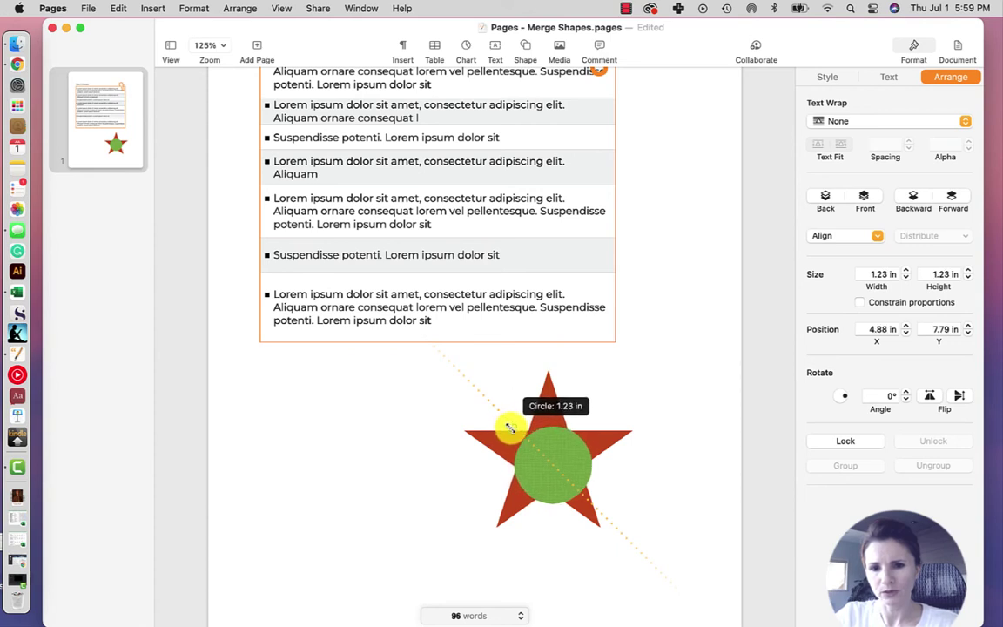
pyautogui.moveTo(571, 448); pyautogui.dragTo(572, 452)
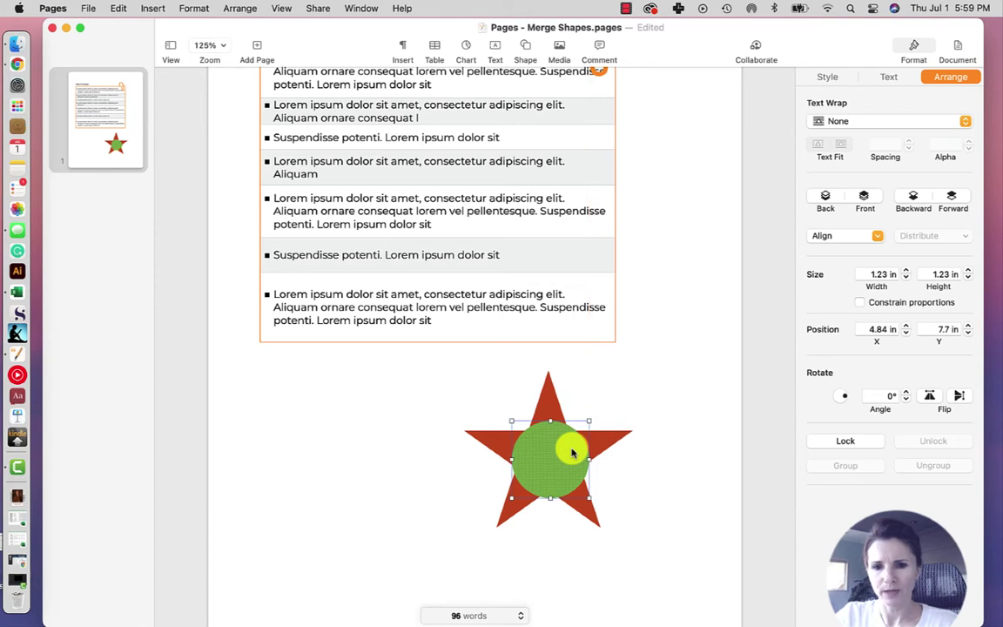
pyautogui.click(638, 369)
pyautogui.moveTo(530, 365); pyautogui.dragTo(586, 470)
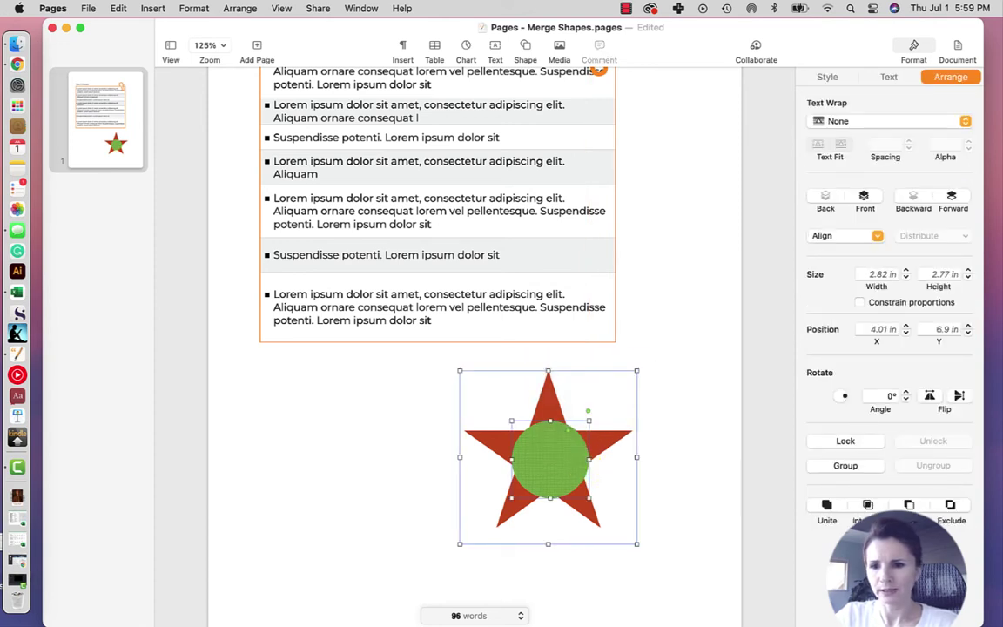
pyautogui.click(908, 505)
pyautogui.click(678, 349)
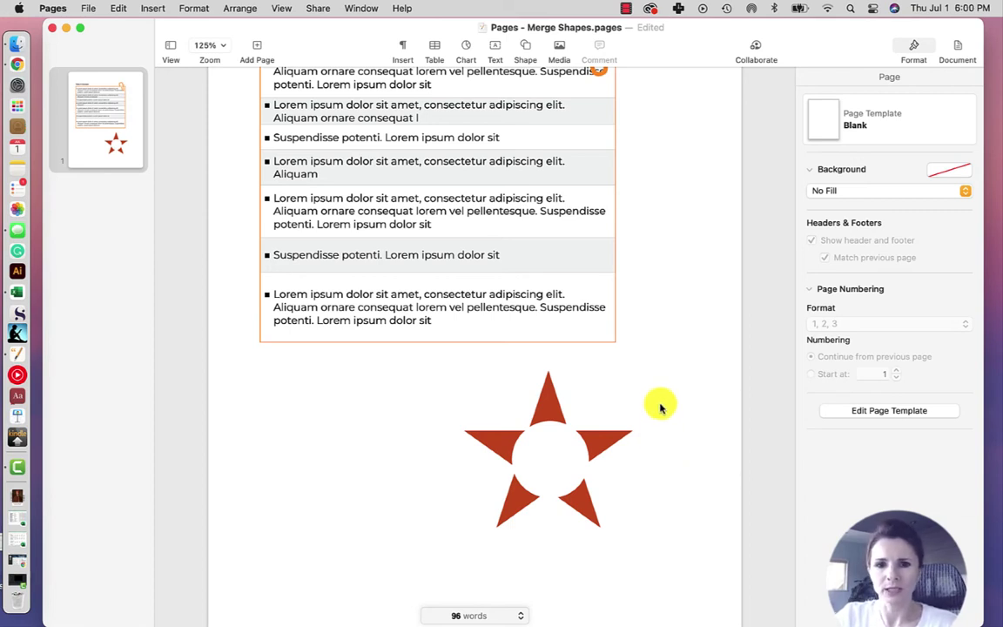
pyautogui.click(549, 413)
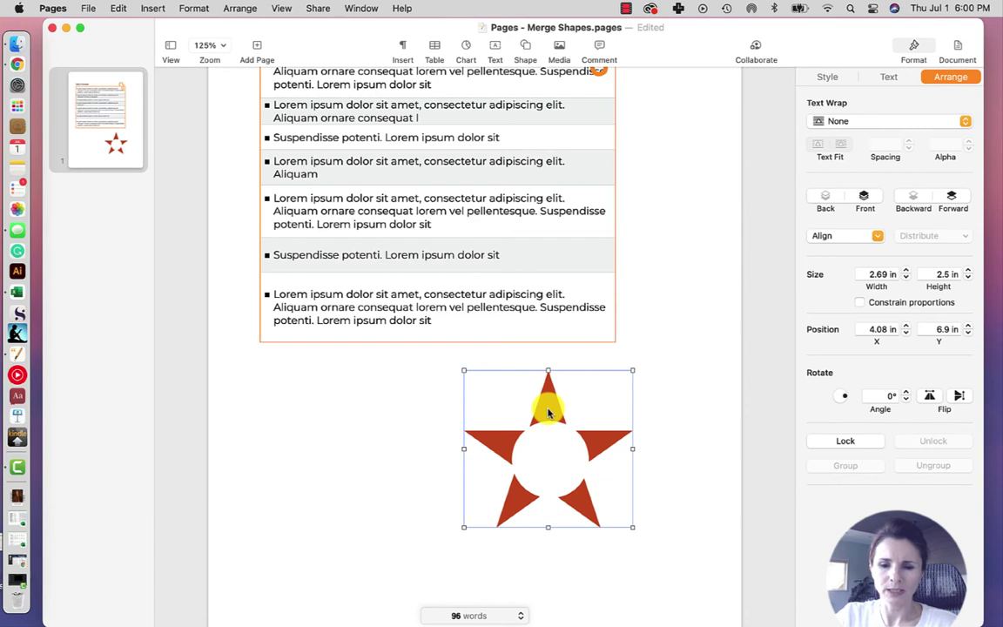
pyautogui.rightClick(548, 413)
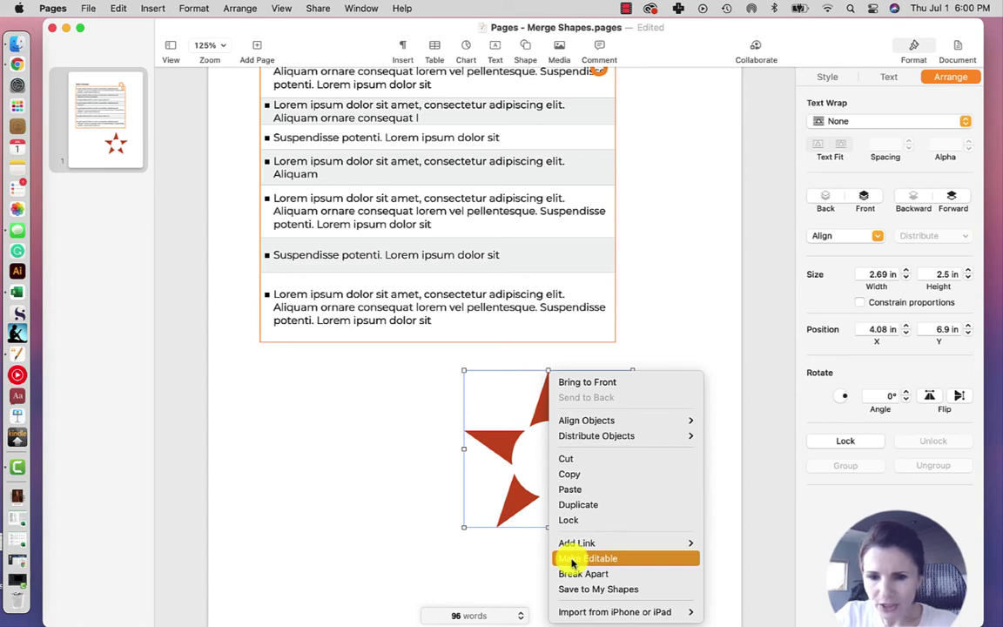
pyautogui.click(572, 558)
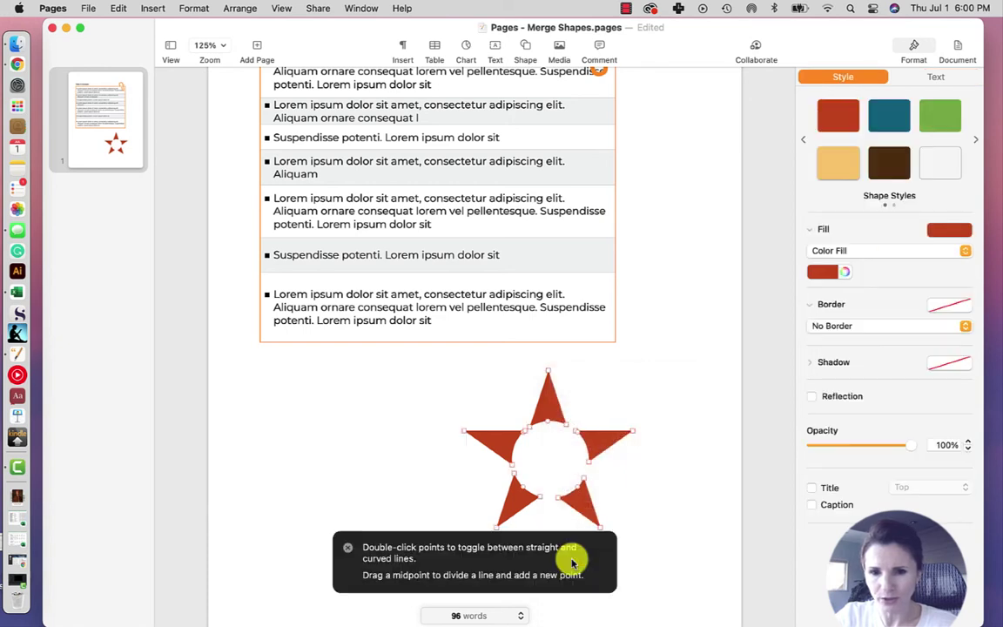
pyautogui.moveTo(447, 532); pyautogui.dragTo(331, 350)
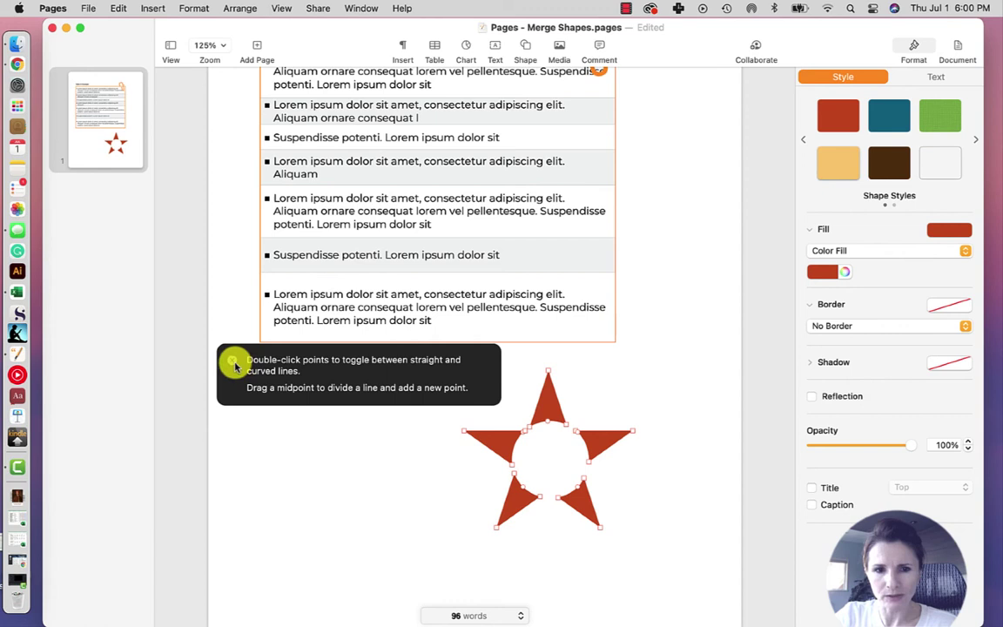
pyautogui.click(234, 364)
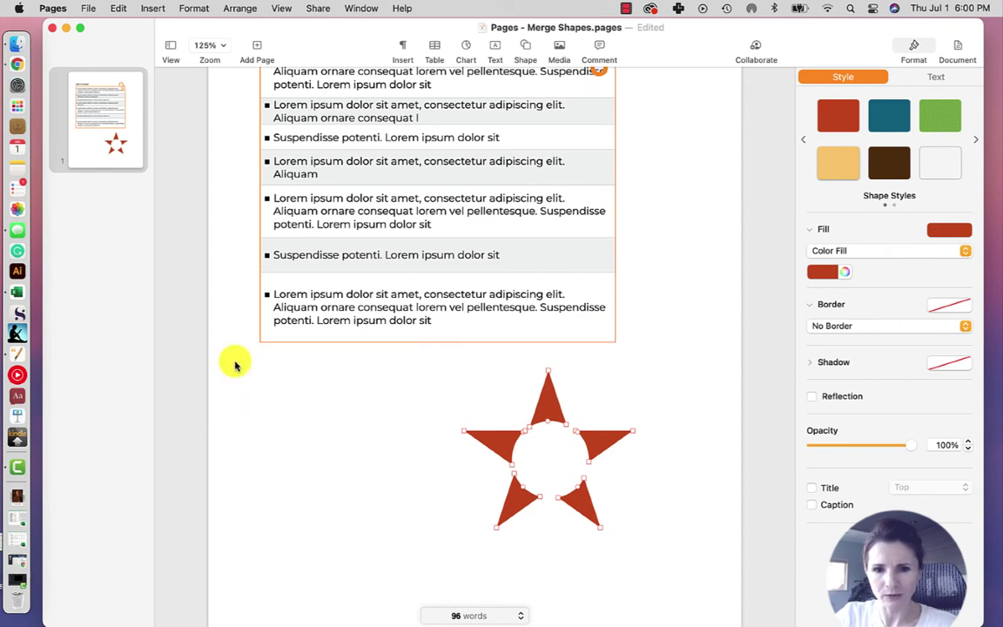
pyautogui.click(322, 396)
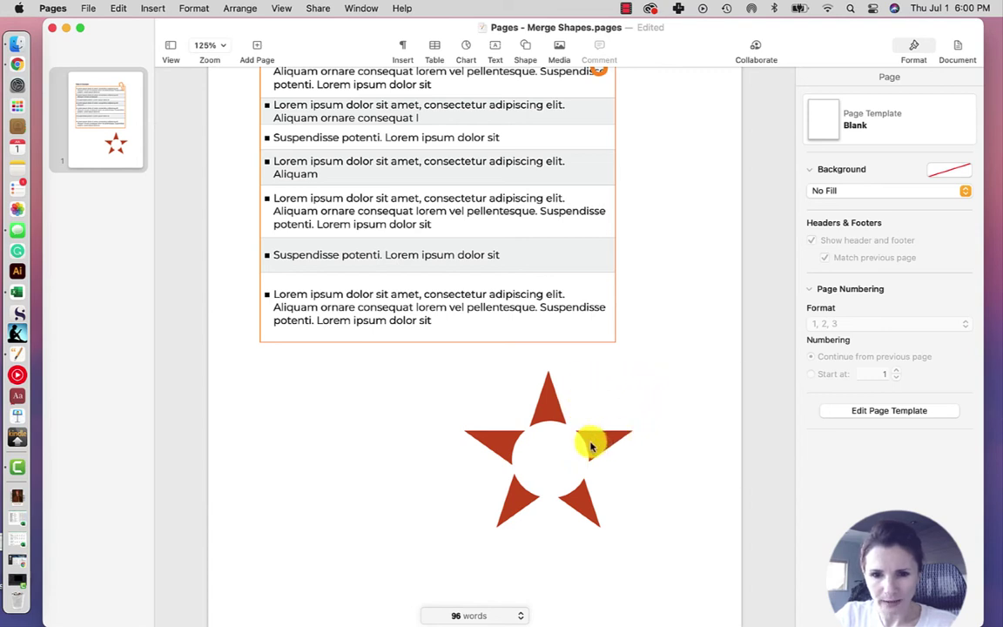
# Step: Put the holed red star into Edit Points mode
pyautogui.click(582, 508)
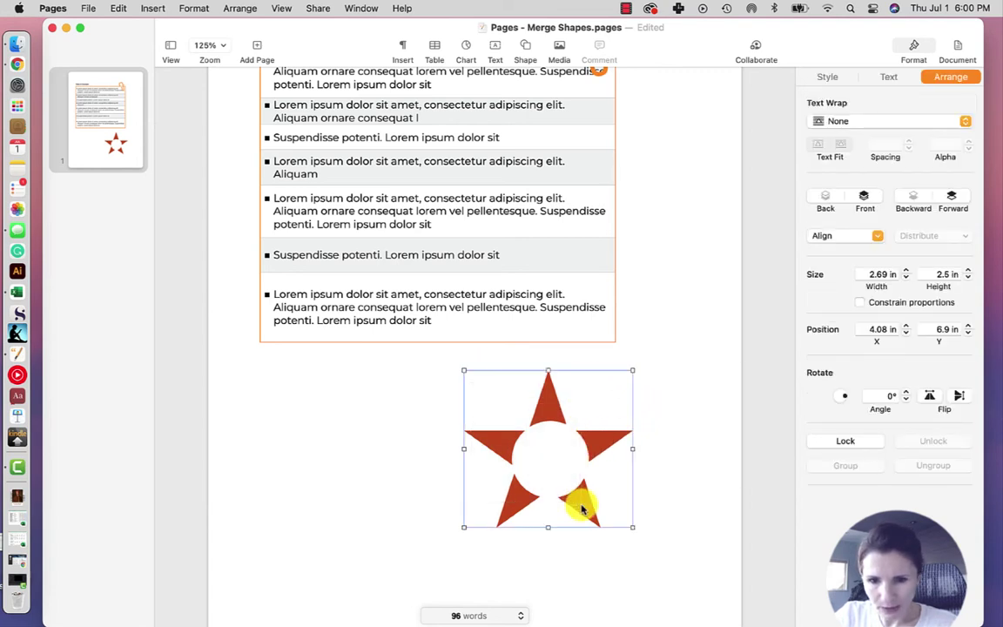
pyautogui.rightClick(582, 509)
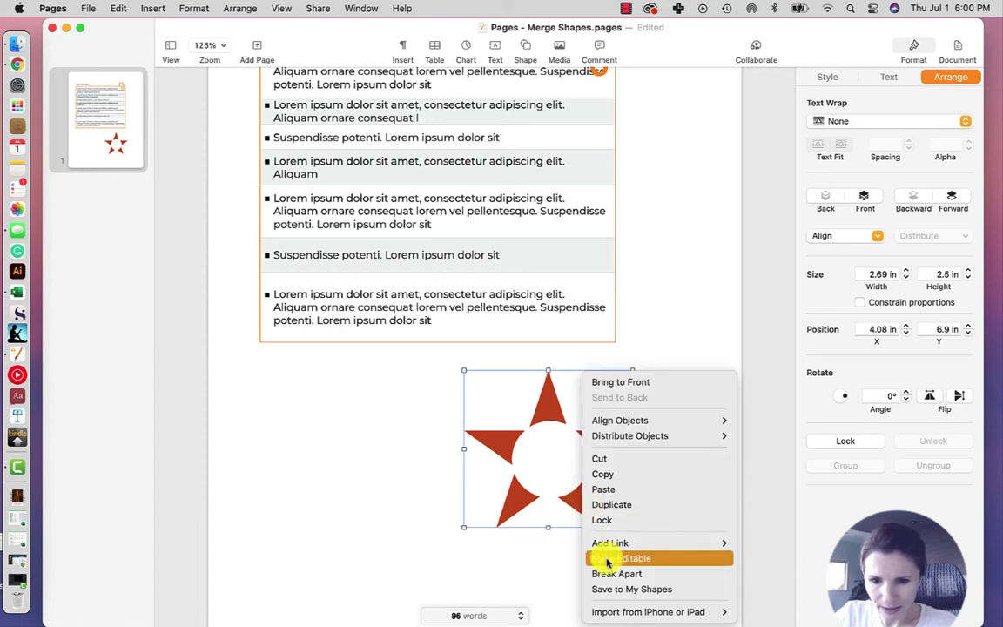
pyautogui.click(576, 558)
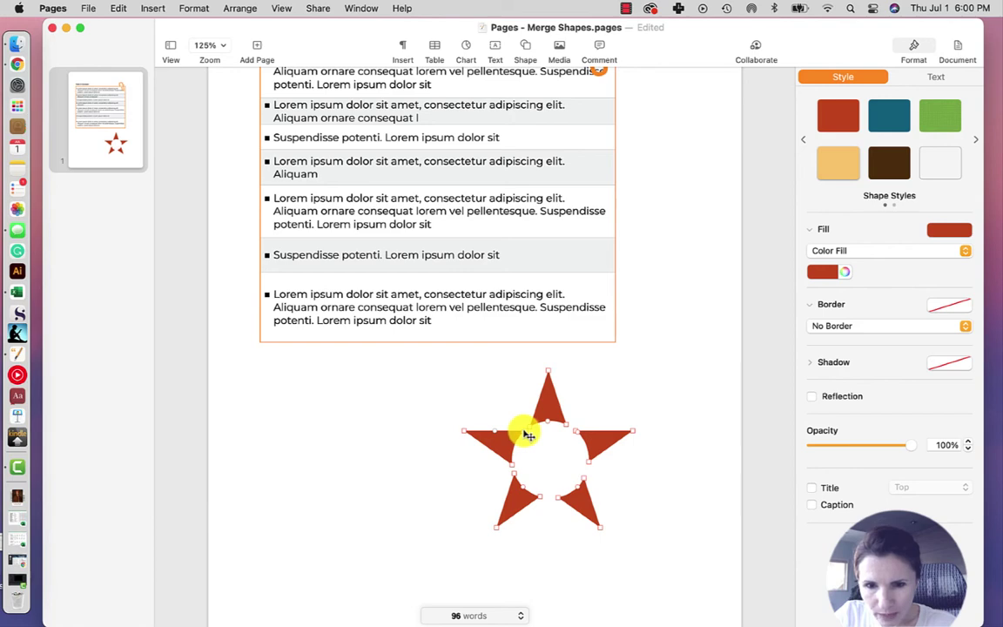
# Step: Adjust the star's inner points around the circular hole
pyautogui.scroll(2, 571, 424)
pyautogui.scroll(2, 573, 415)
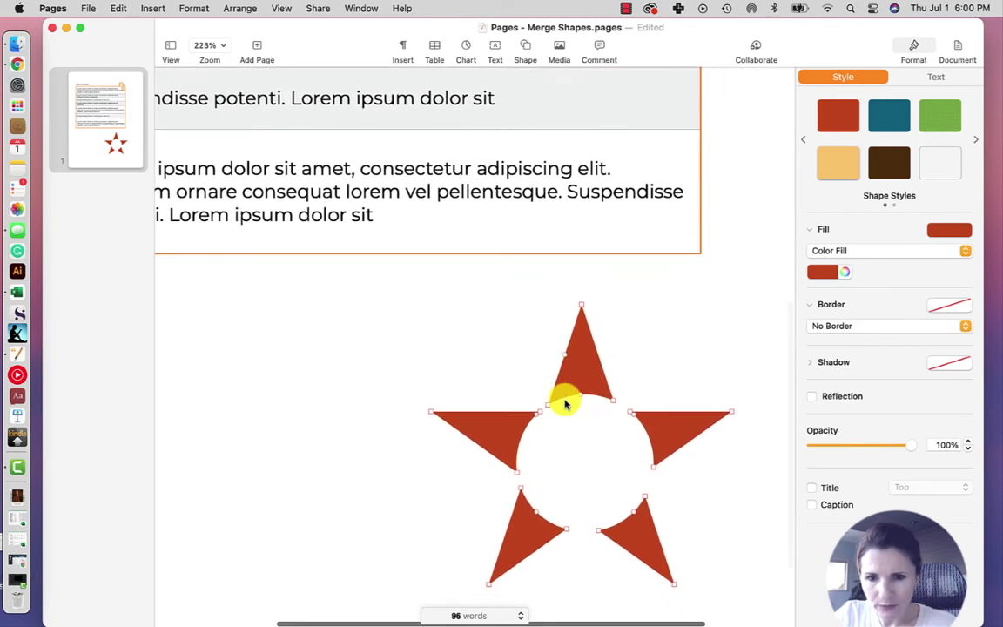
pyautogui.scroll(2, 564, 399)
pyautogui.scroll(1, 565, 400)
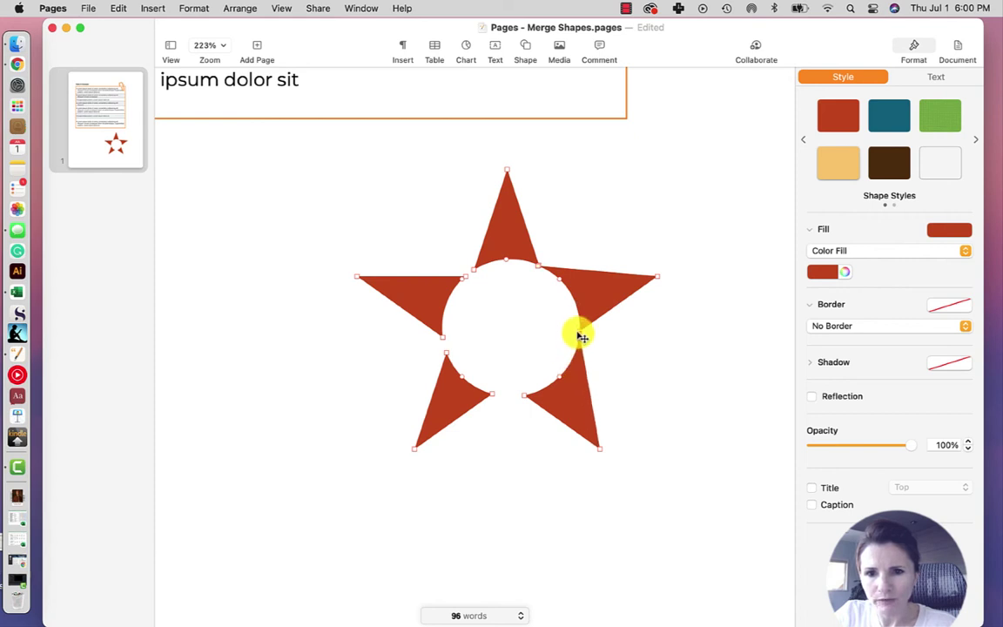
pyautogui.click(579, 332)
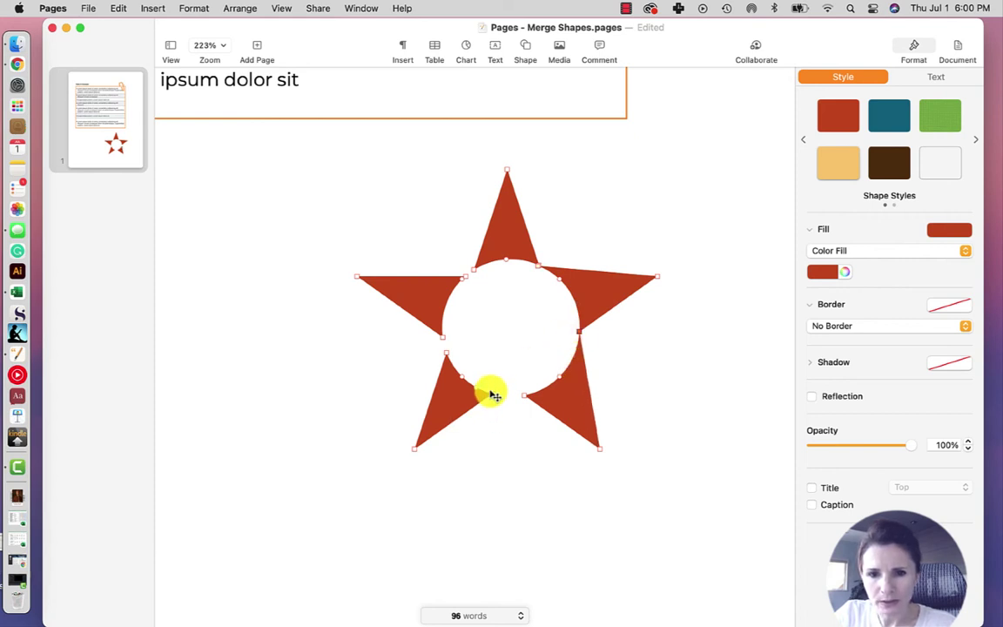
pyautogui.click(526, 396)
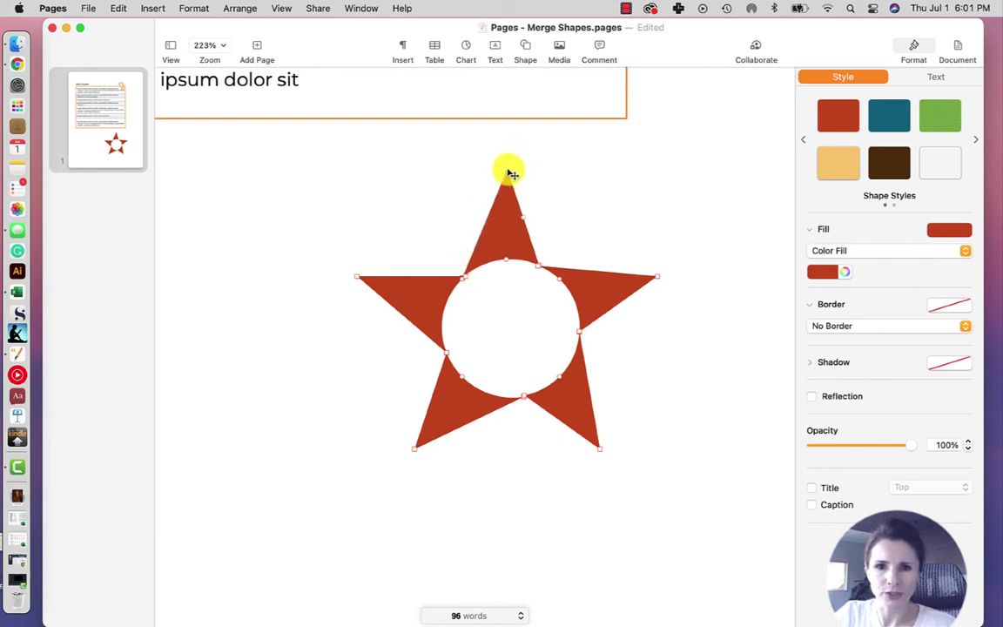
# Step: Drag all five arm tips of the star outward into an uneven pinwheel shape
pyautogui.moveTo(511, 173); pyautogui.dragTo(556, 168)
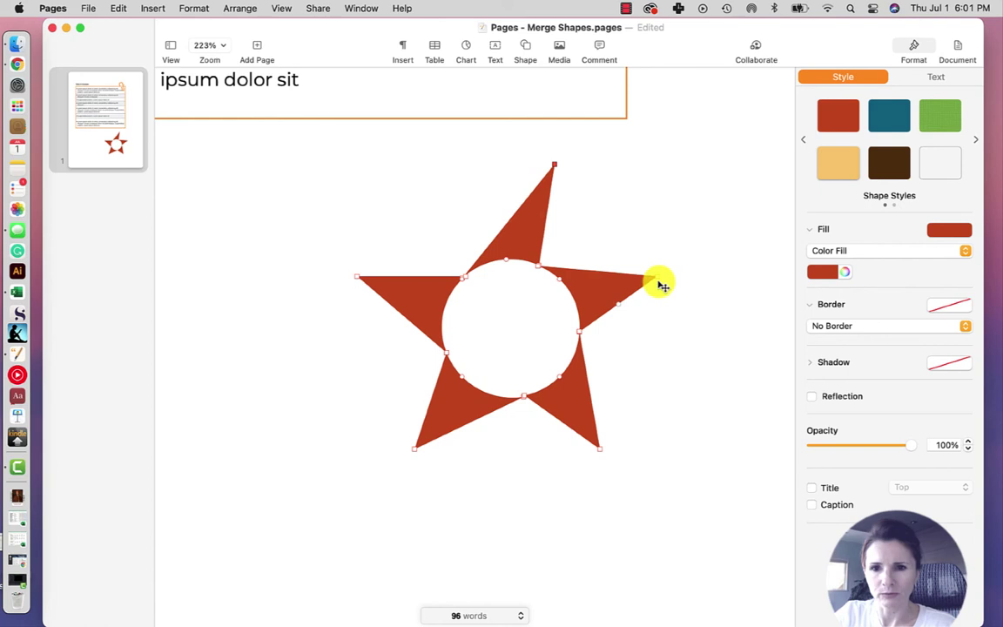
pyautogui.moveTo(659, 280); pyautogui.dragTo(686, 314)
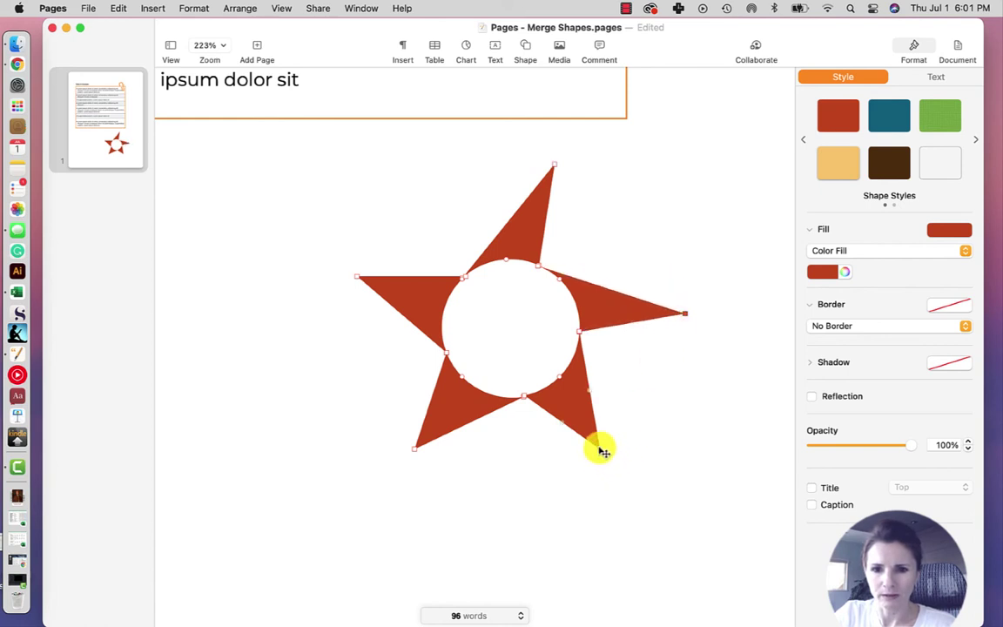
pyautogui.moveTo(599, 447); pyautogui.dragTo(556, 476)
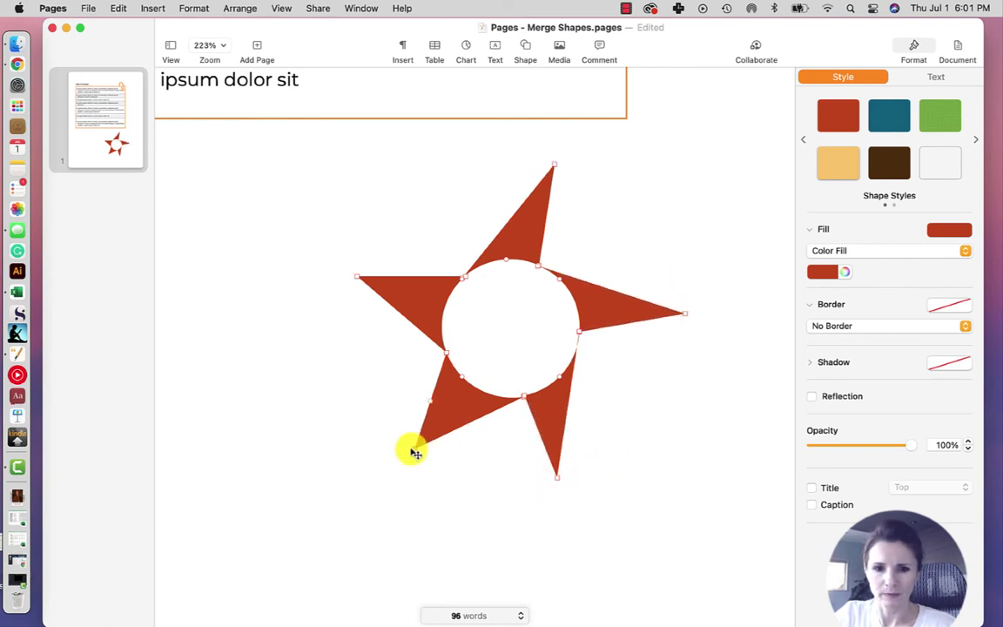
pyautogui.moveTo(416, 452); pyautogui.dragTo(351, 437)
pyautogui.moveTo(360, 281); pyautogui.dragTo(369, 217)
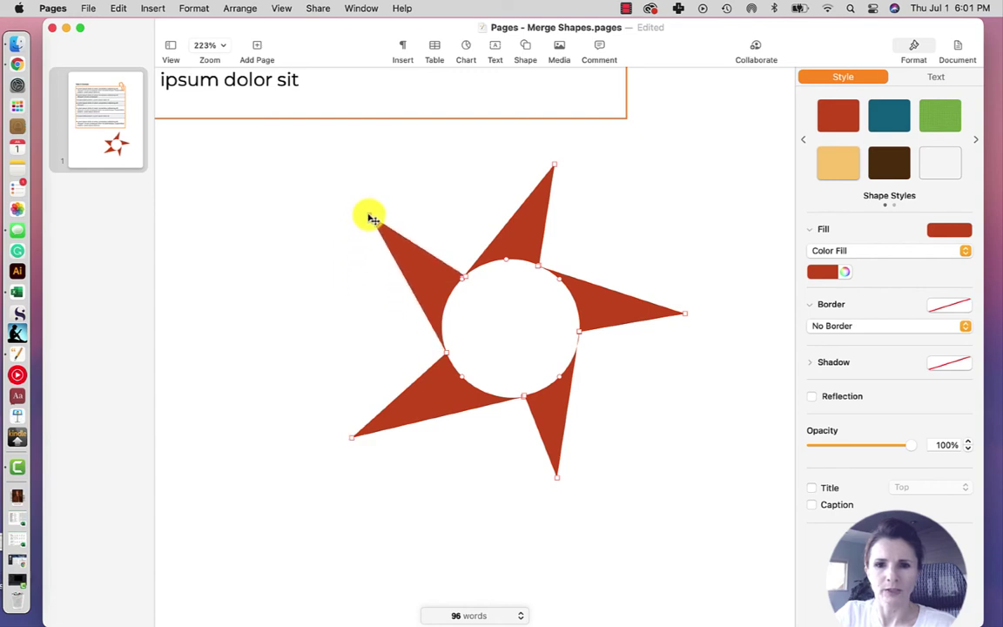
# Step: Exit point editing and move the star left, below the bulleted text box
pyautogui.press('super+shift+comma')
pyautogui.press('super+shift+comma')
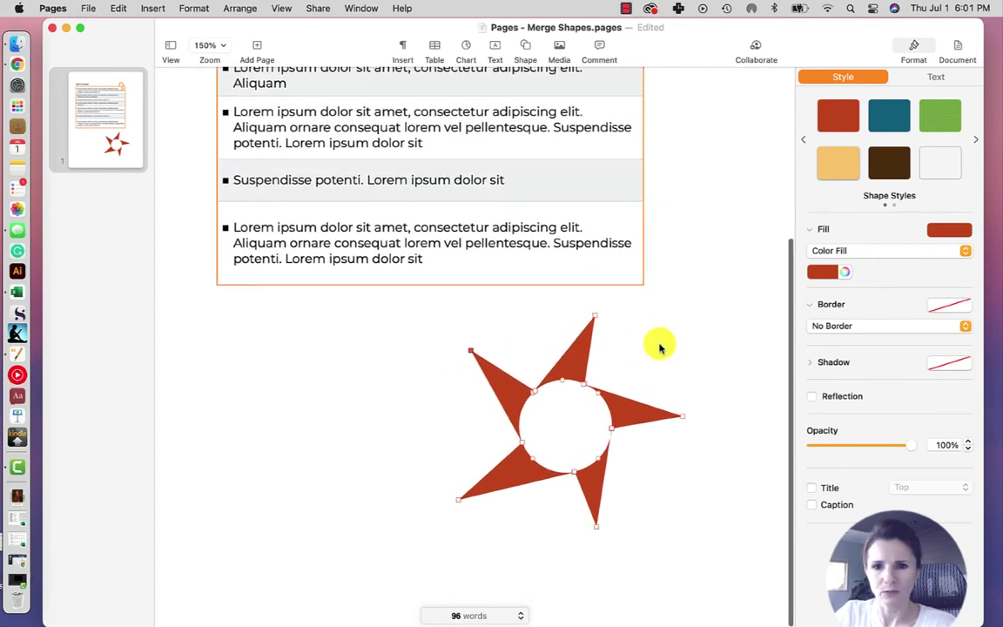
pyautogui.click(660, 347)
pyautogui.moveTo(618, 424); pyautogui.dragTo(404, 424)
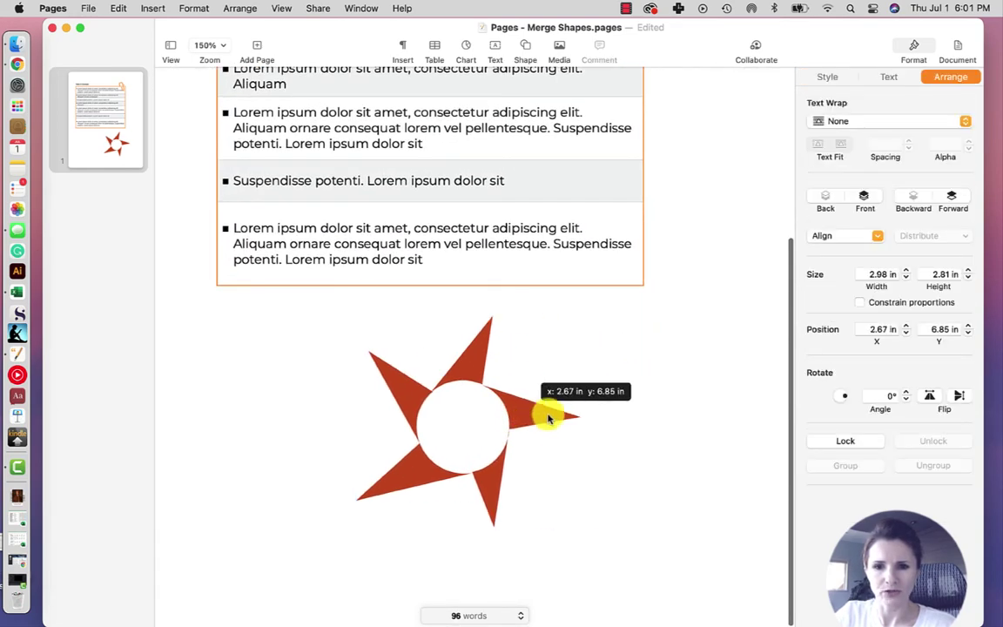
pyautogui.click(554, 373)
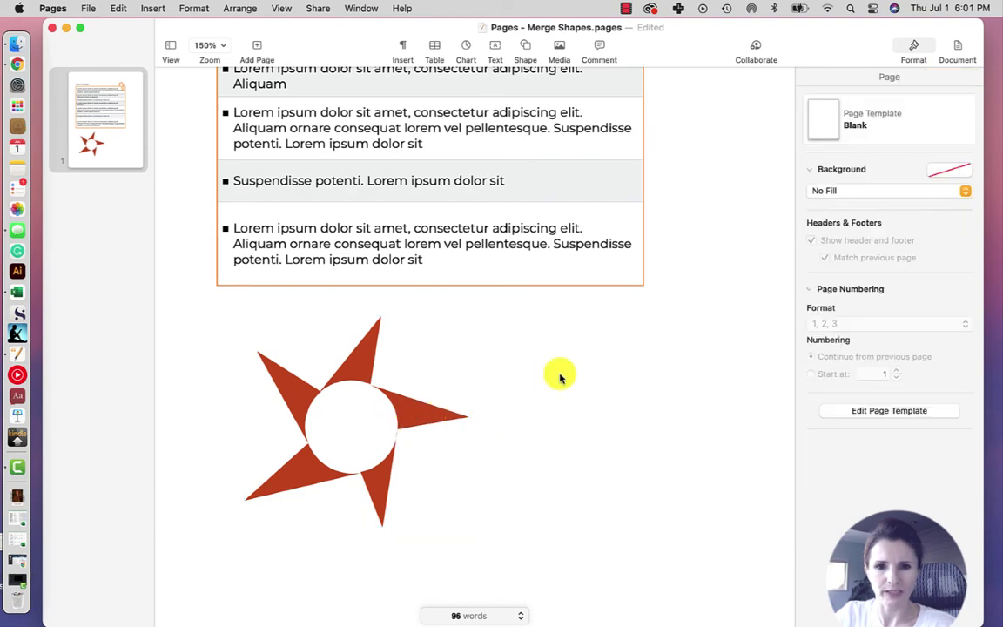
pyautogui.moveTo(414, 425); pyautogui.dragTo(380, 424)
pyautogui.click(521, 402)
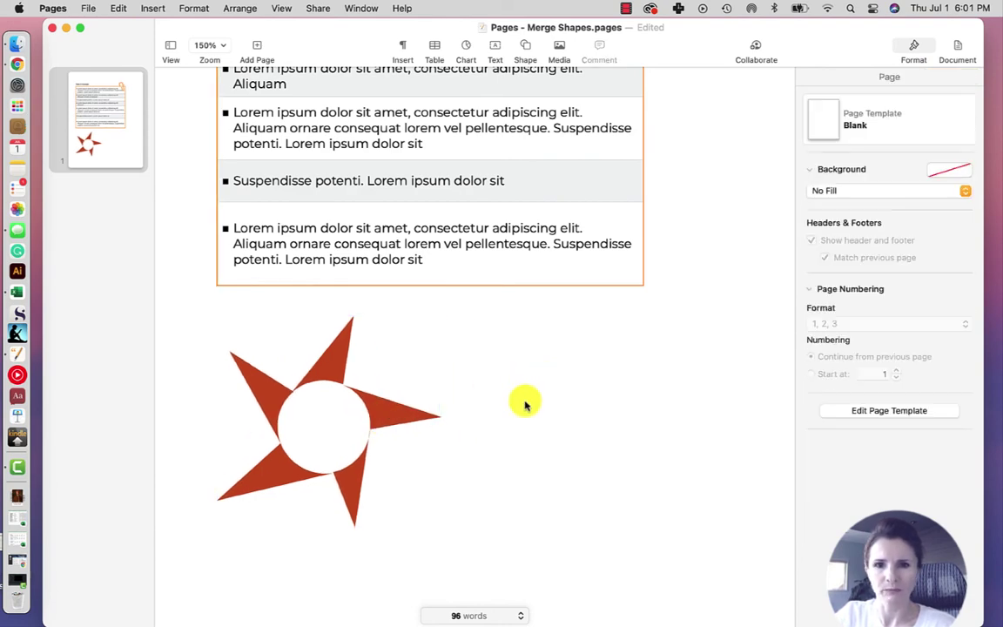
pyautogui.scroll(-5, 518, 408)
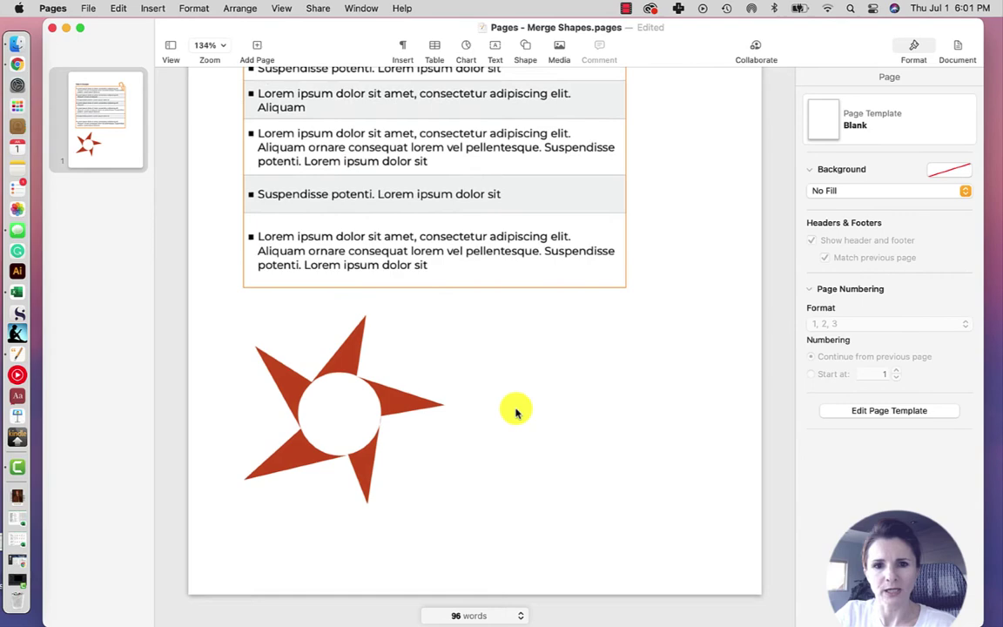
pyautogui.scroll(3, 515, 410)
pyautogui.scroll(1, 548, 405)
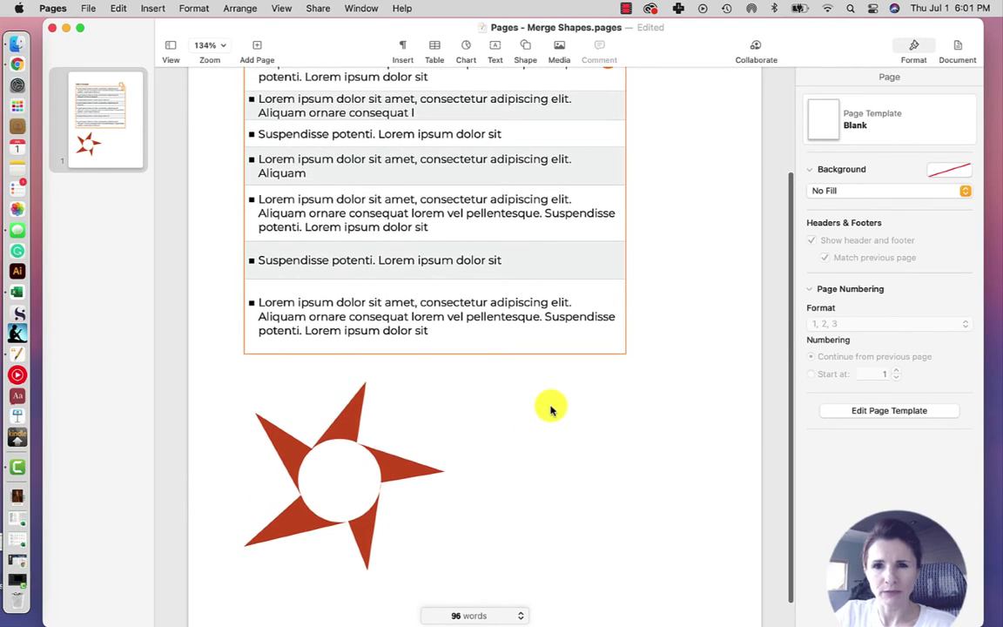
# Step: Search the shape library for 'tree' and insert a tree shape
pyautogui.click(525, 52)
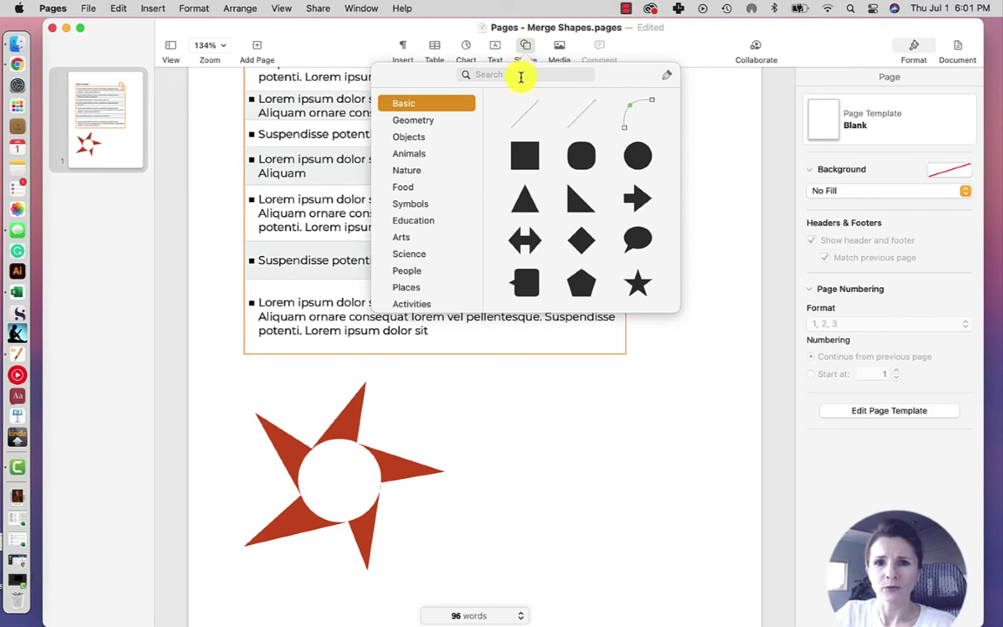
pyautogui.click(521, 75)
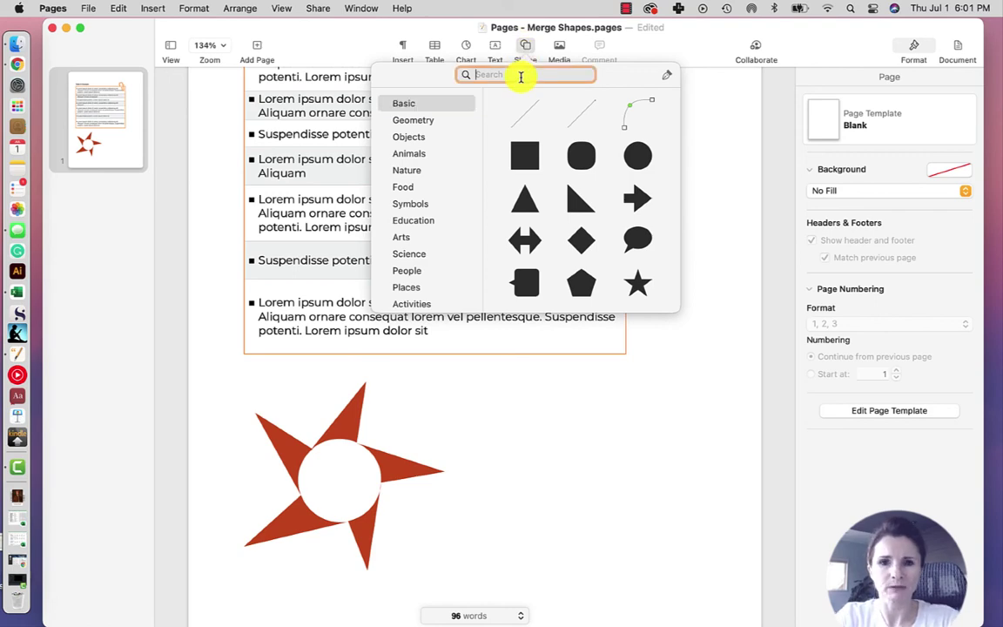
pyautogui.write('tree')
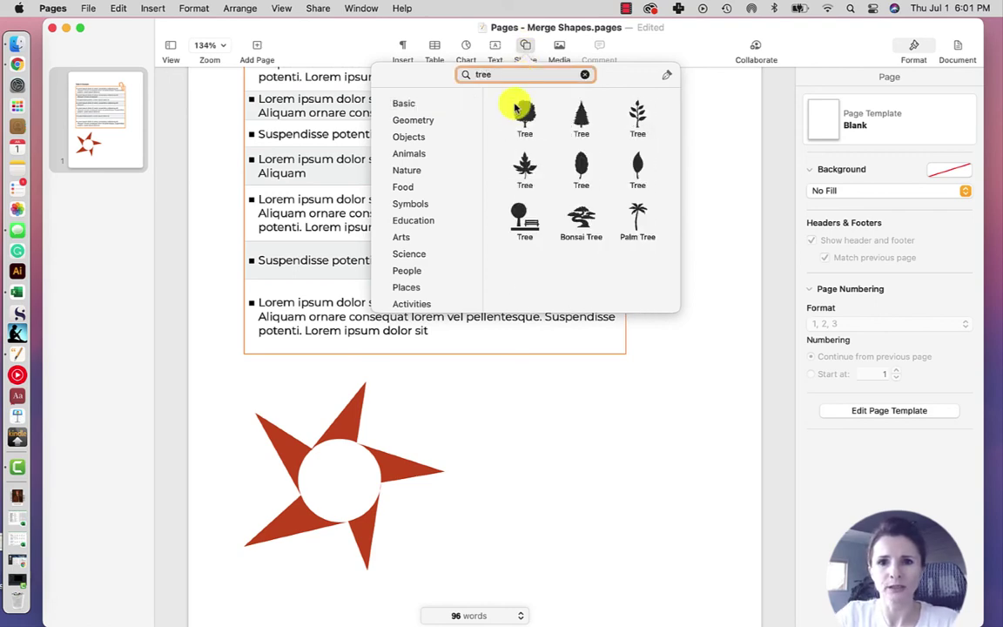
pyautogui.click(515, 108)
# Step: Position the tree to the right of the star and enlarge it
pyautogui.moveTo(483, 331); pyautogui.dragTo(603, 459)
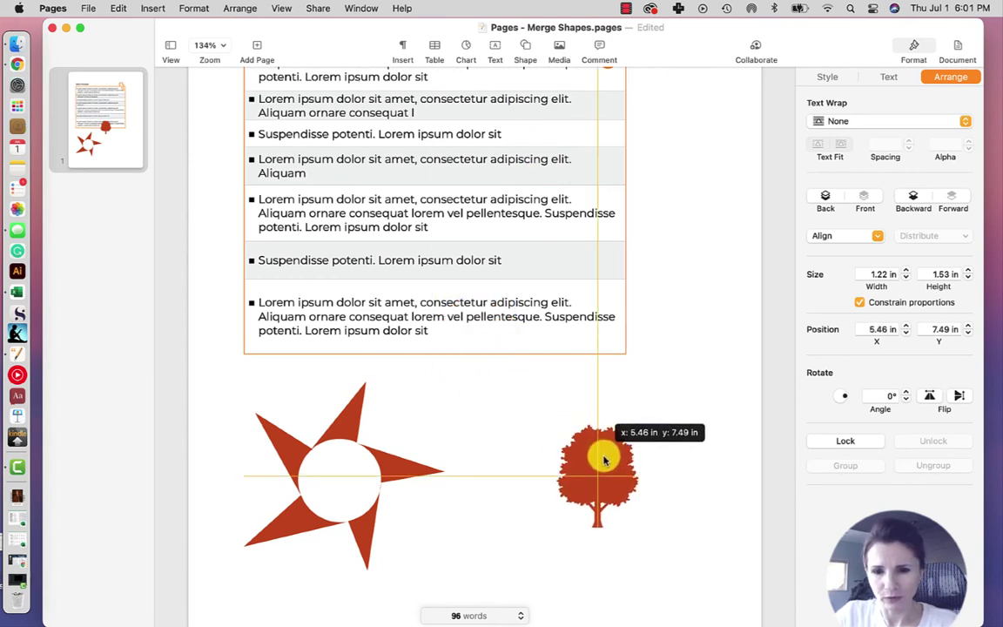
pyautogui.moveTo(632, 415); pyautogui.dragTo(689, 360)
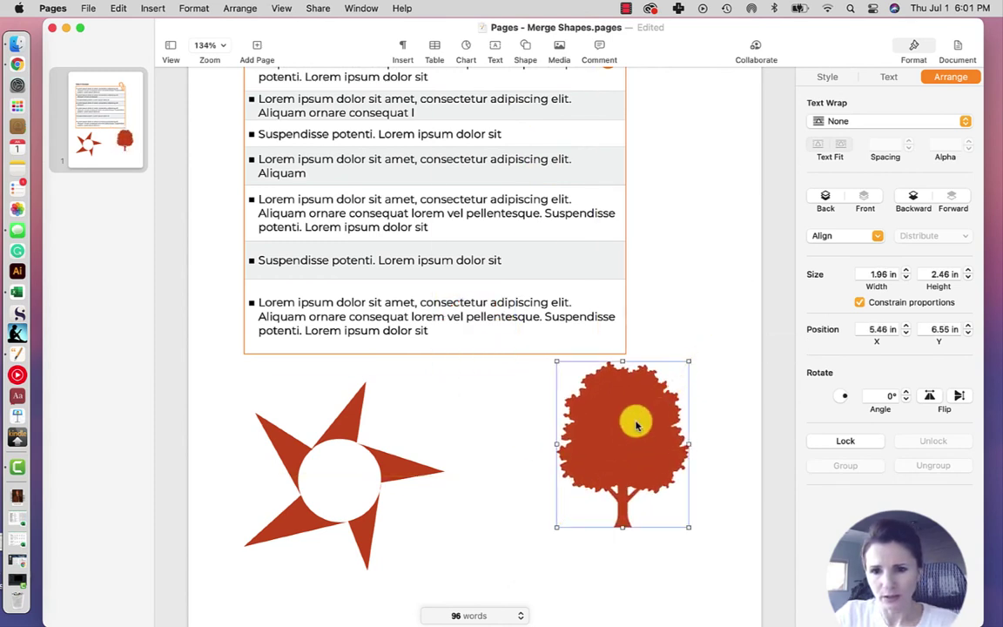
pyautogui.moveTo(635, 424); pyautogui.dragTo(631, 444)
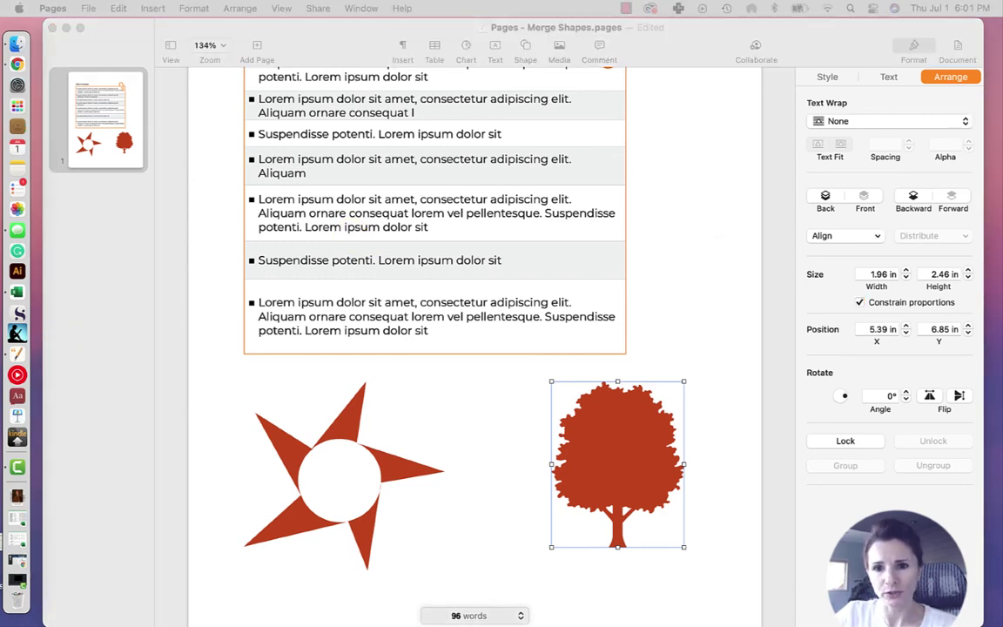
# Step: Drop Large Sunflower.jpg into the tree and shift the photo so its dark centre sits inside
pyautogui.moveTo(643, 264); pyautogui.dragTo(615, 453)
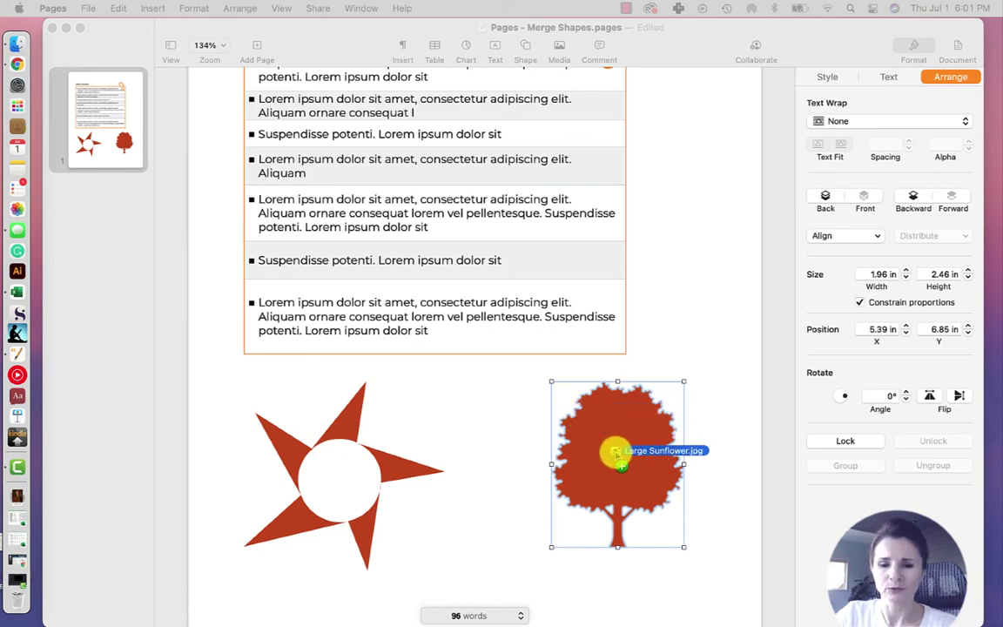
pyautogui.moveTo(615, 452); pyautogui.dragTo(615, 454)
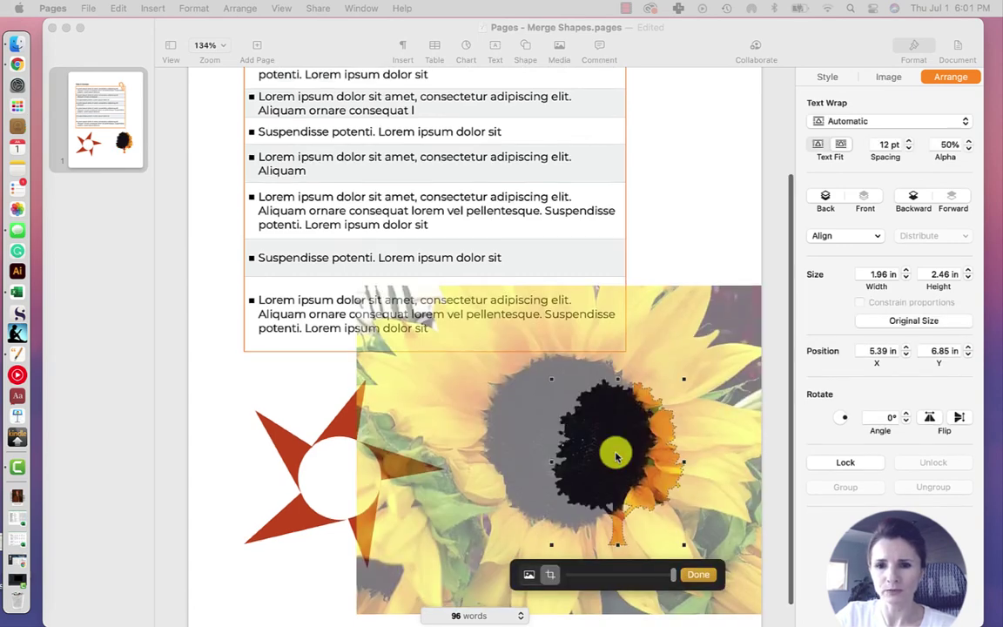
pyautogui.scroll(-2, 614, 454)
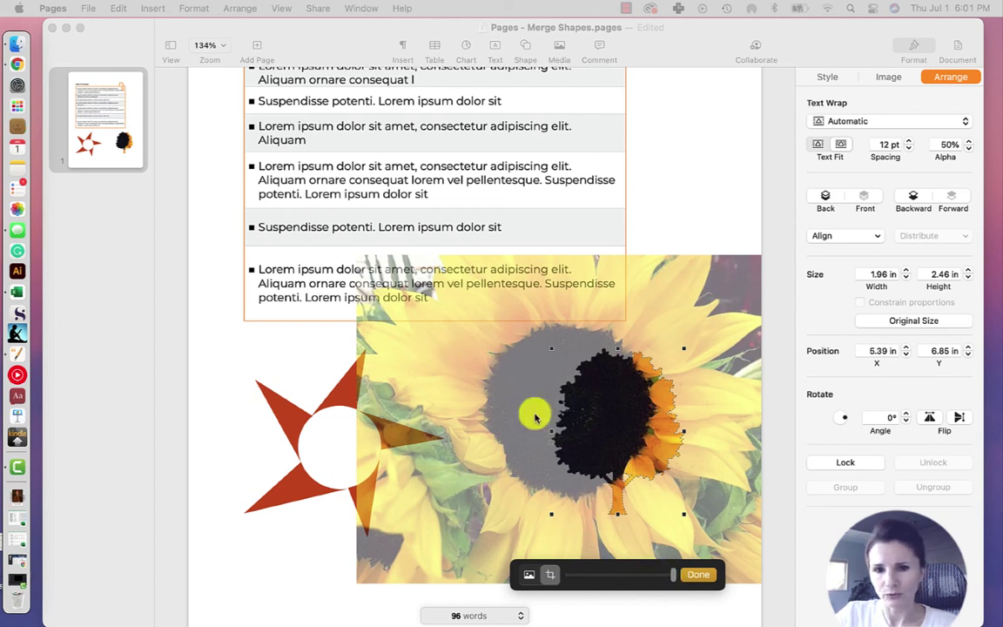
pyautogui.moveTo(673, 577)
pyautogui.mouseDown()
pyautogui.moveTo(585, 577)
pyautogui.moveTo(620, 574)
pyautogui.mouseUp()
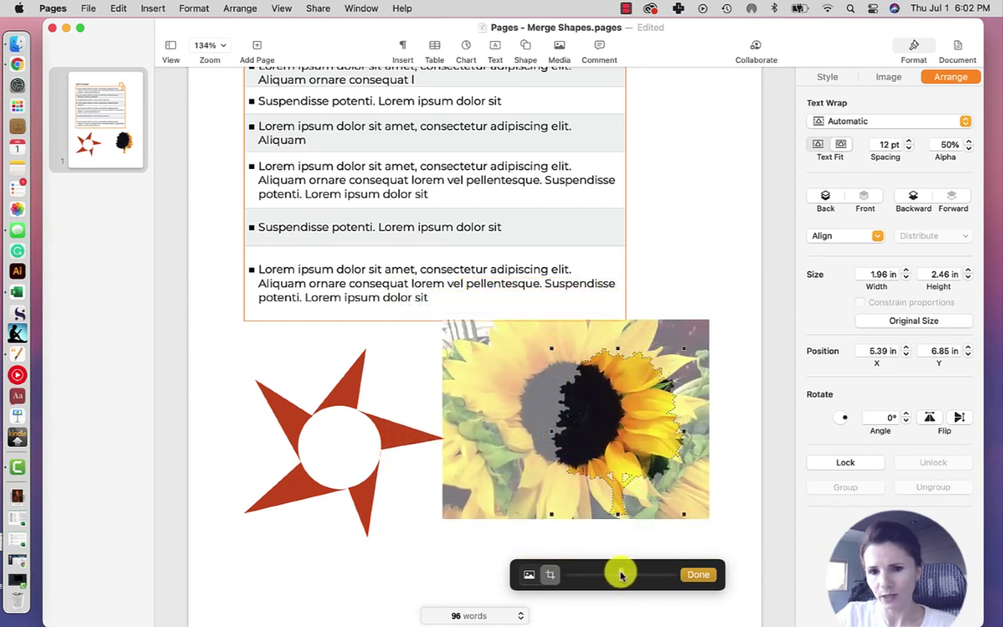
pyautogui.moveTo(674, 488)
pyautogui.mouseDown()
pyautogui.moveTo(707, 488)
pyautogui.moveTo(686, 510)
pyautogui.moveTo(678, 459)
pyautogui.moveTo(721, 488)
pyautogui.moveTo(620, 502)
pyautogui.moveTo(691, 506)
pyautogui.moveTo(720, 493)
pyautogui.mouseUp()
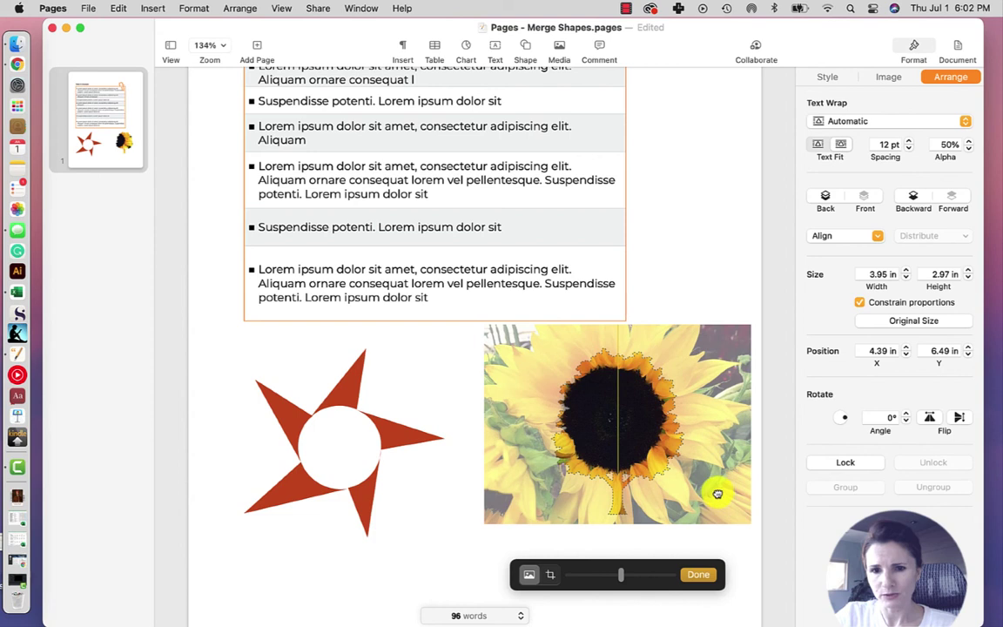
# Step: Finish the mask edit, then move and shrink the sunflower-filled tree
pyautogui.click(697, 576)
pyautogui.moveTo(634, 416); pyautogui.dragTo(671, 447)
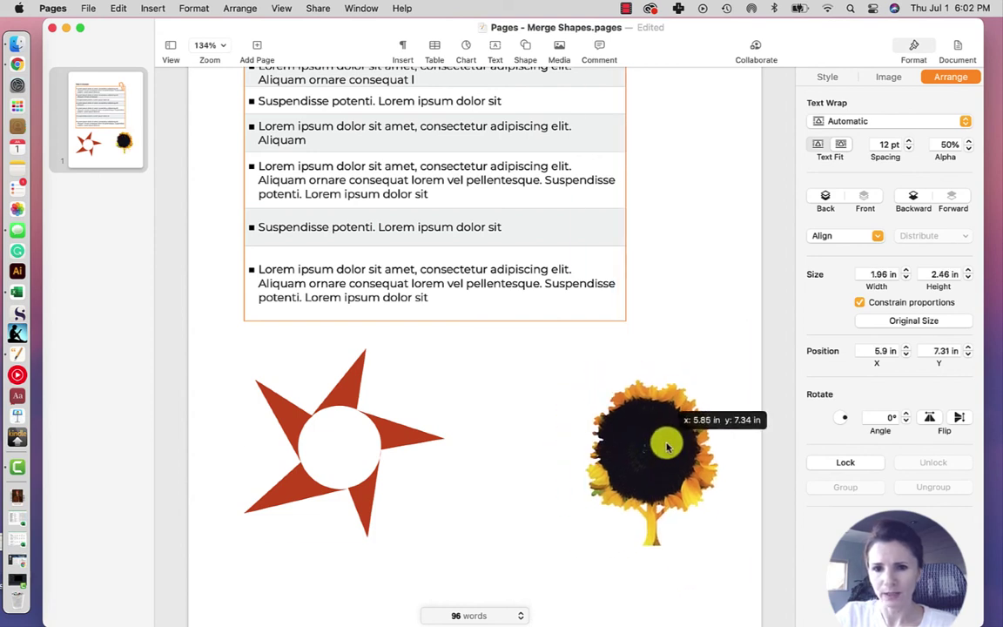
pyautogui.moveTo(720, 380)
pyautogui.mouseDown()
pyautogui.moveTo(688, 410)
pyautogui.moveTo(721, 274)
pyautogui.moveTo(699, 400)
pyautogui.moveTo(635, 447)
pyautogui.mouseUp()
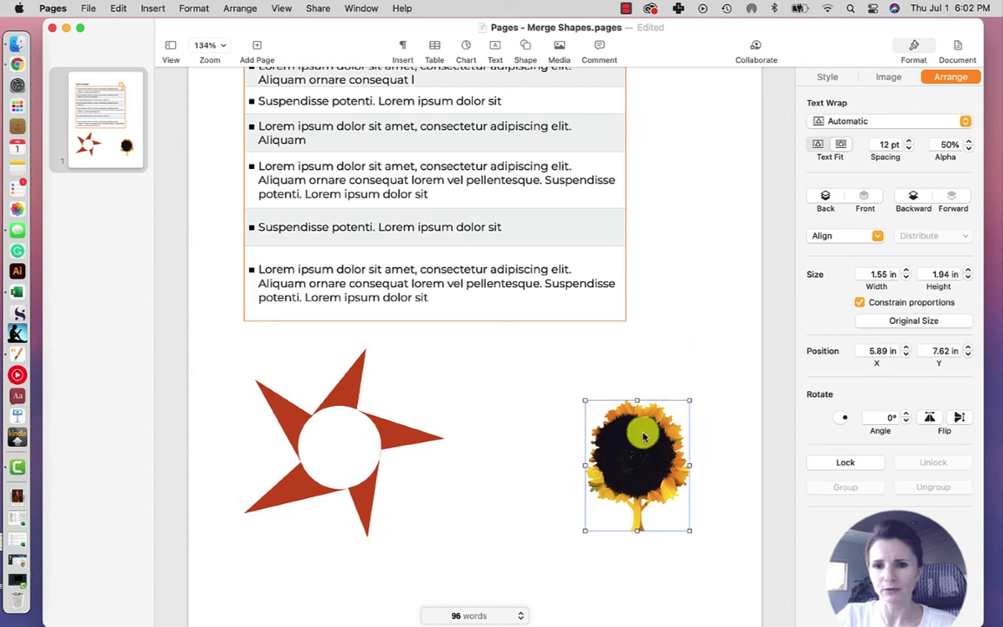
# Step: Shrink the photo in the mask to show the whole sunflower, and move it up beside the table
pyautogui.doubleClick(639, 462)
pyautogui.moveTo(640, 558); pyautogui.dragTo(610, 559)
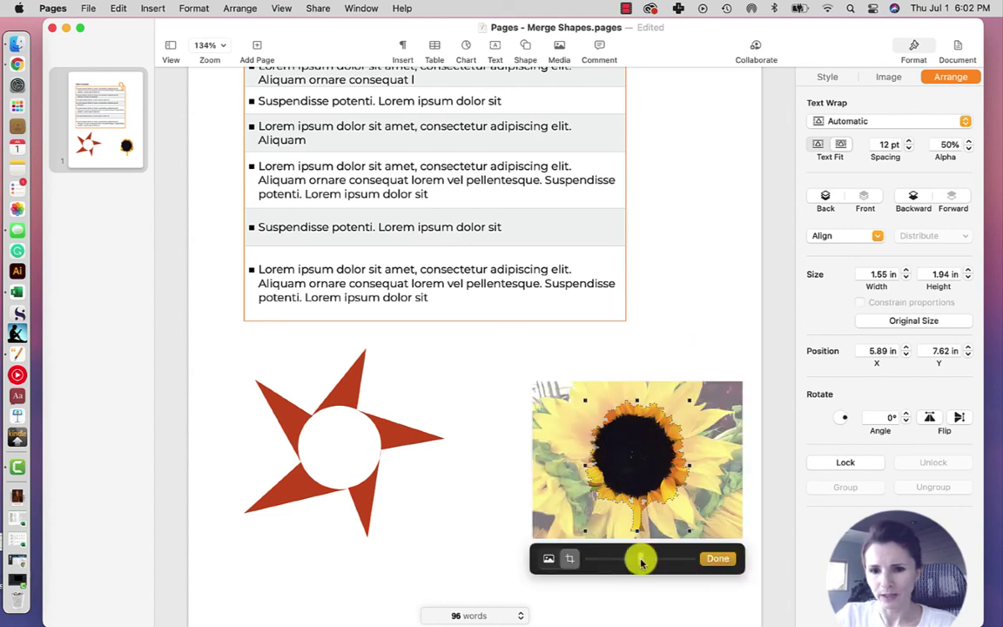
pyautogui.click(720, 562)
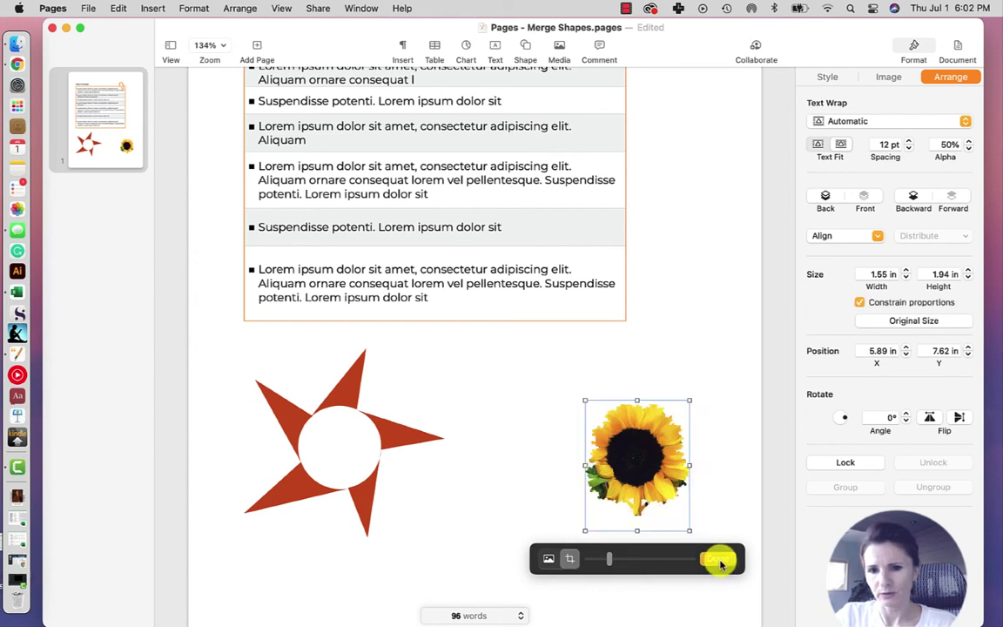
pyautogui.click(695, 322)
pyautogui.moveTo(676, 433)
pyautogui.mouseDown()
pyautogui.moveTo(722, 260)
pyautogui.moveTo(715, 226)
pyautogui.moveTo(712, 254)
pyautogui.mouseUp()
pyautogui.click(657, 389)
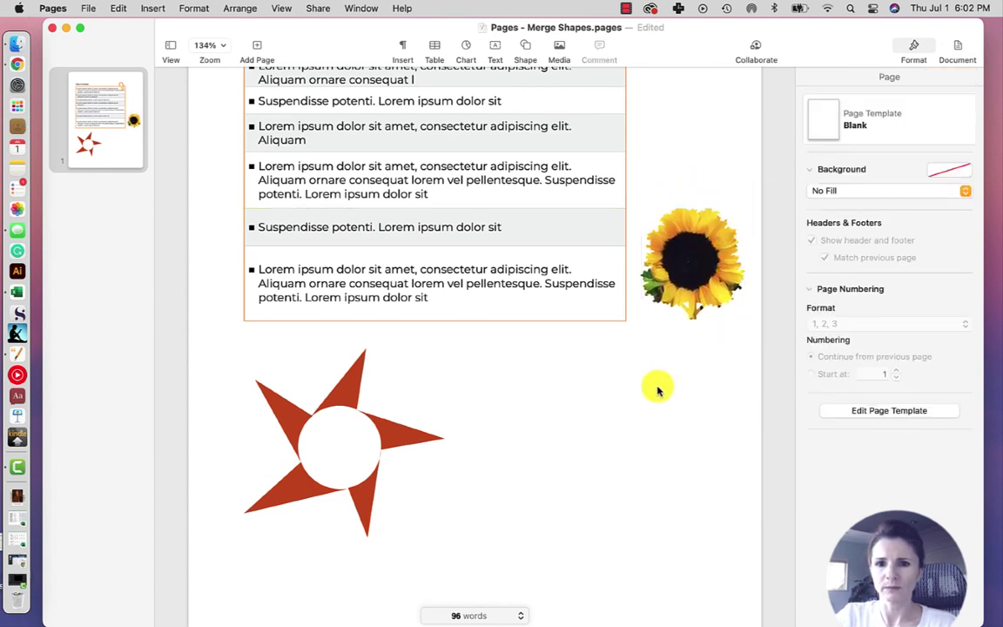